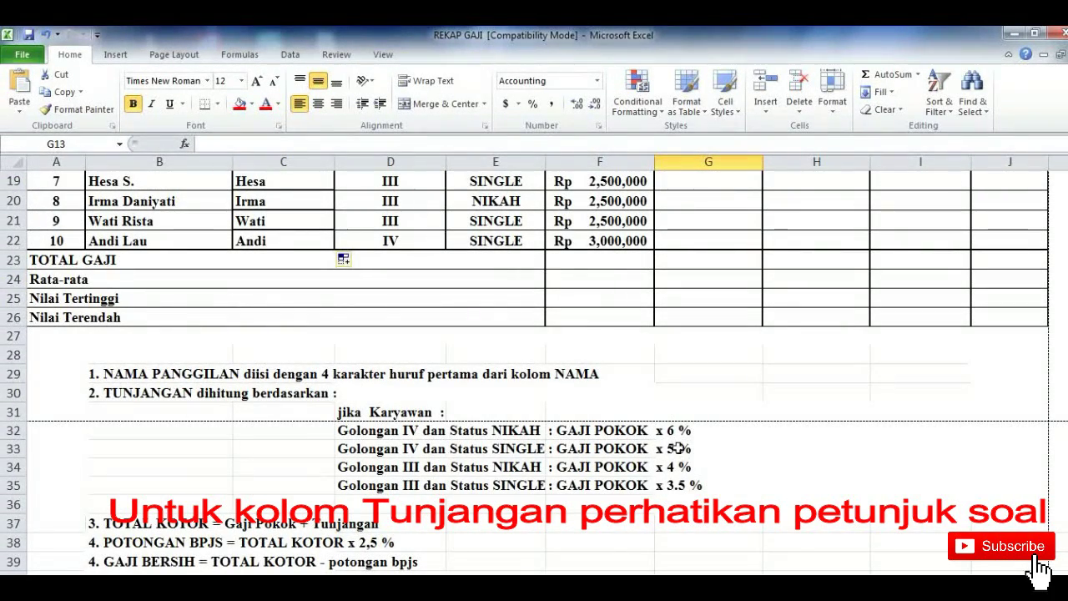
Step: Start the TUNJANGAN formula in G13 with the condition =IF(AND(D13="IV",E13="NIKAH"), following the allowance rules listed below the table
scroll(685, 458, up, 4)
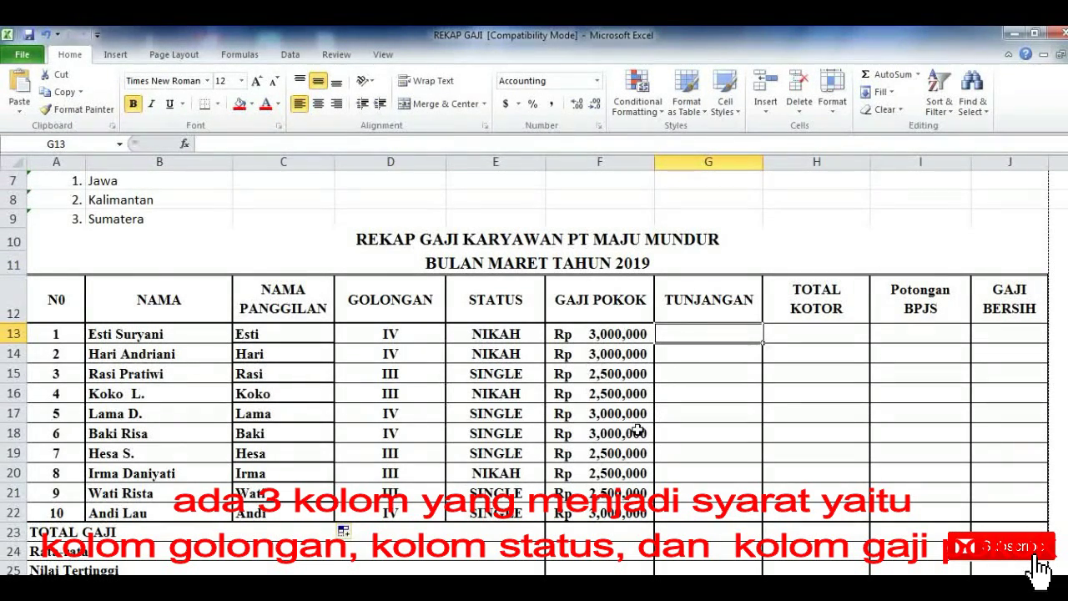
scroll(637, 430, down, 4)
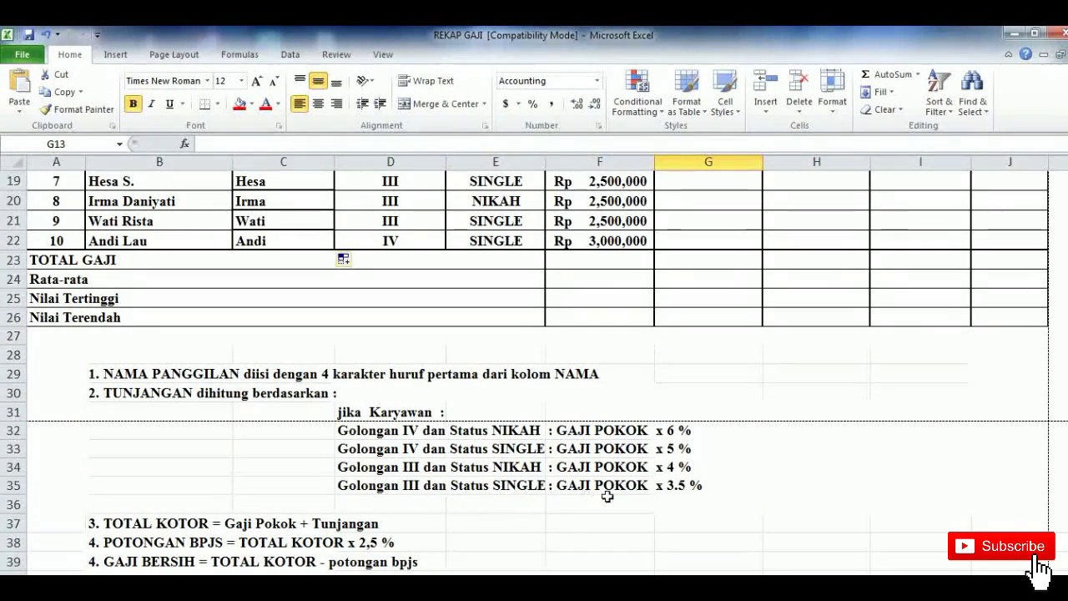
scroll(690, 485, up, 5)
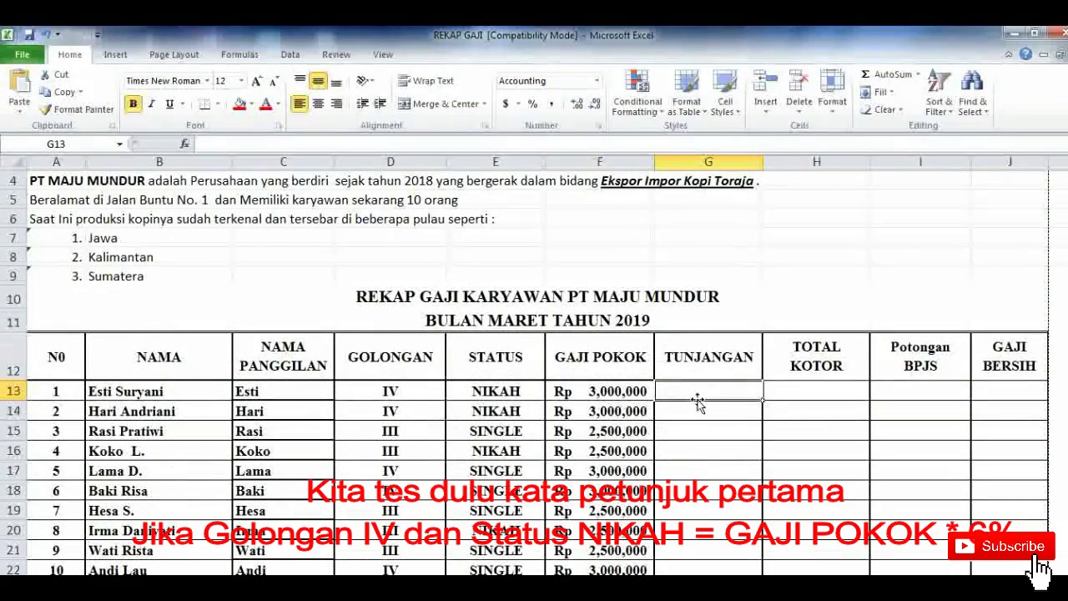
text(=IF)
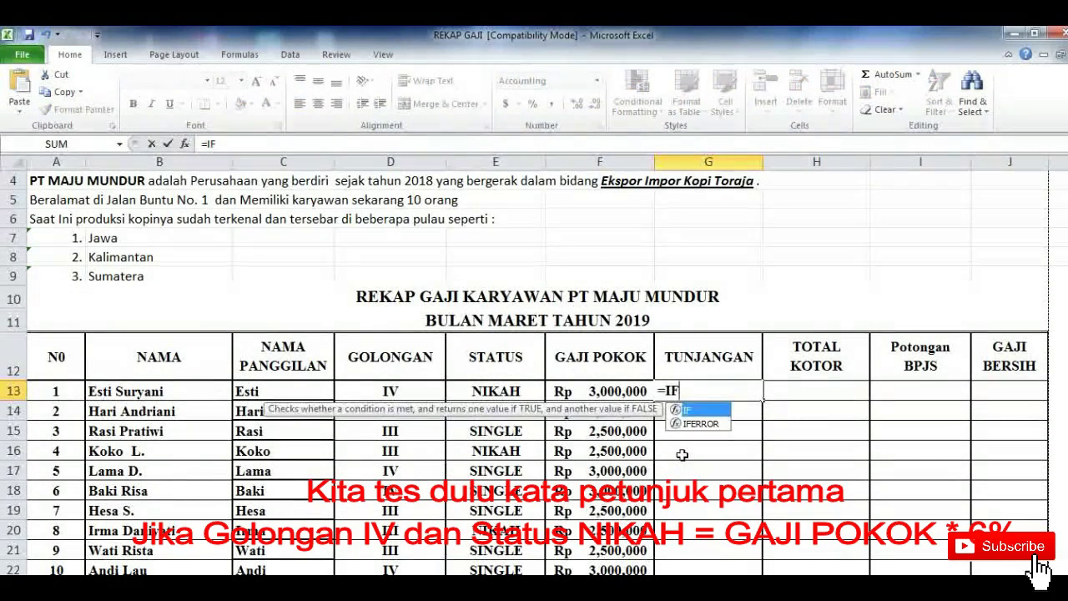
text((AND()
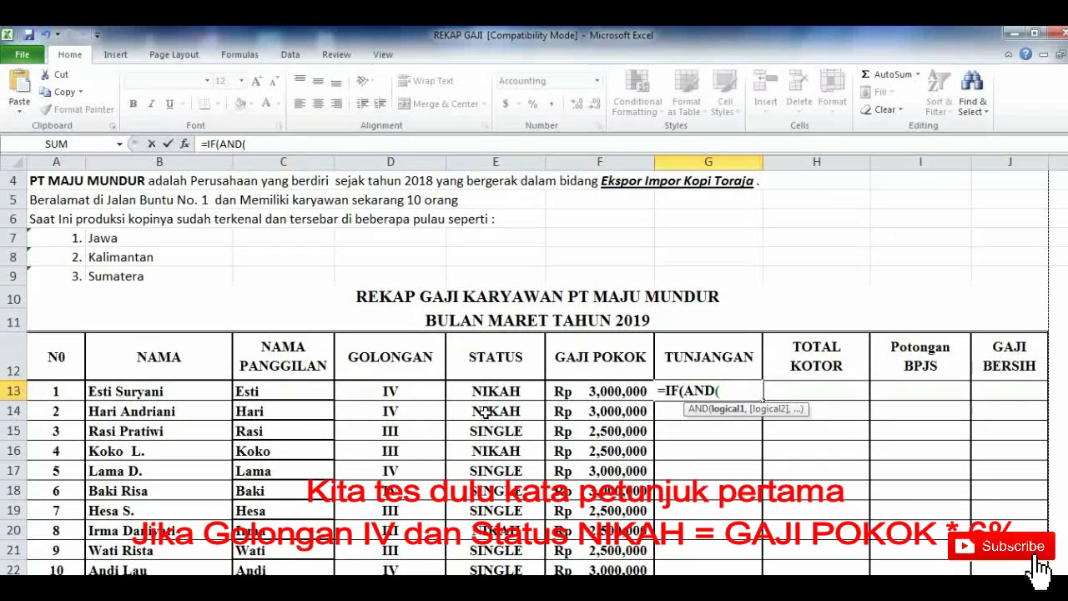
click(397, 391)
text(=)
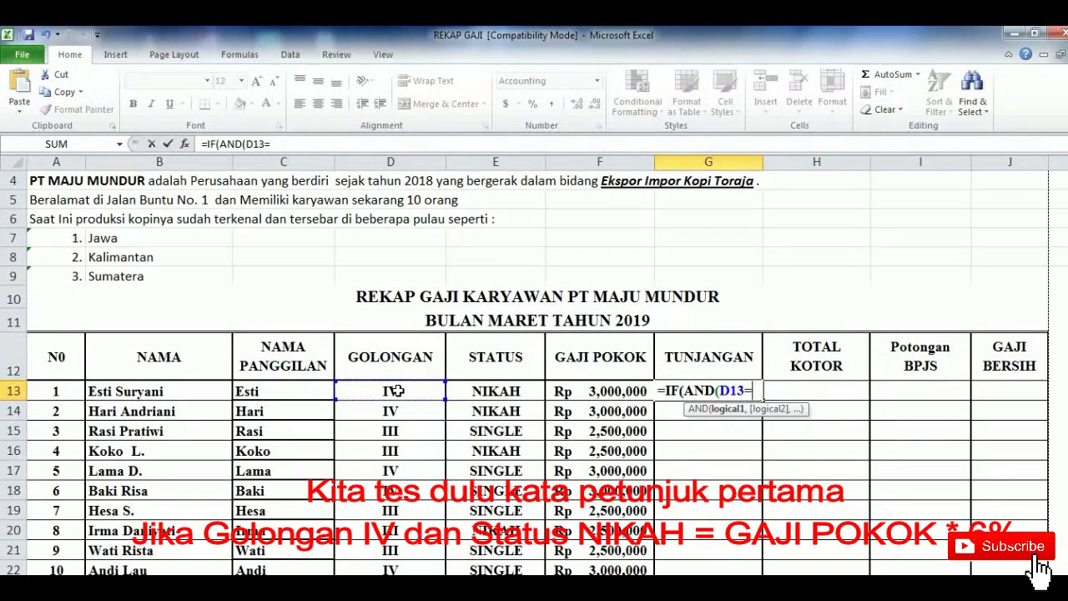
text("IV)
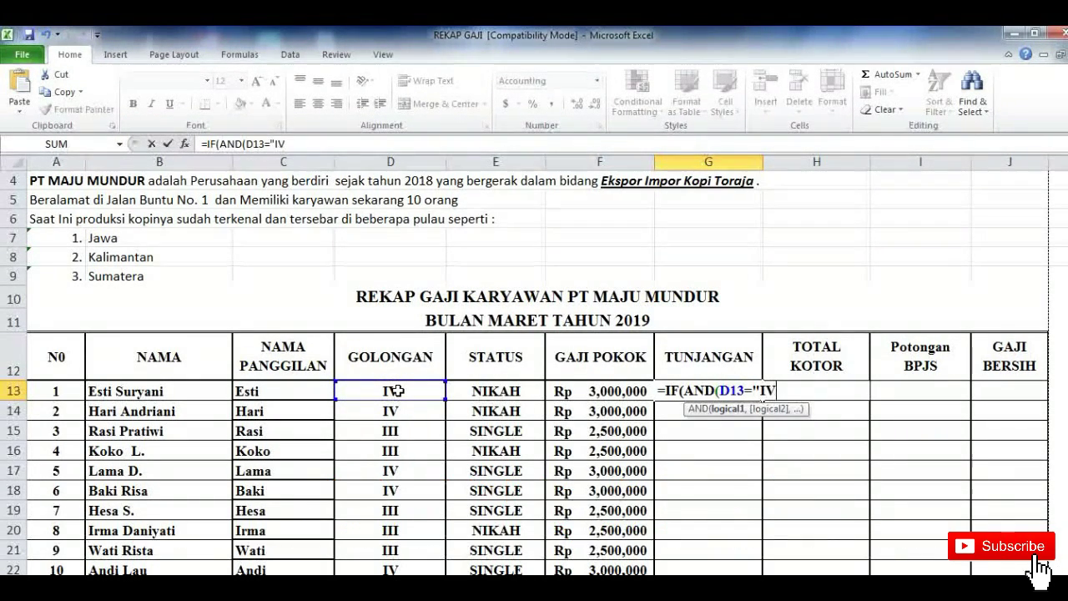
text(",)
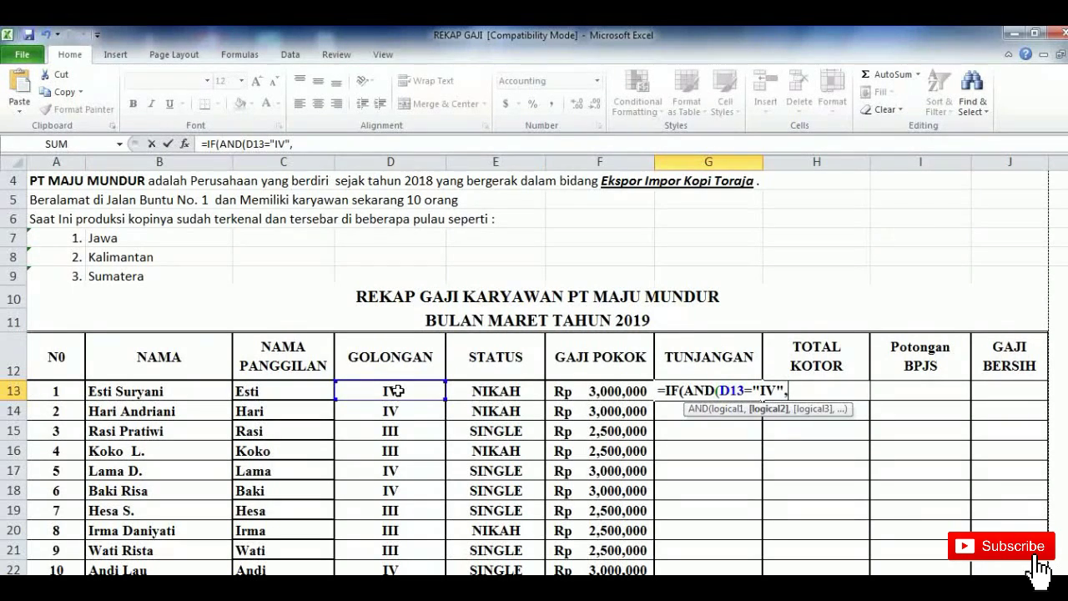
click(490, 389)
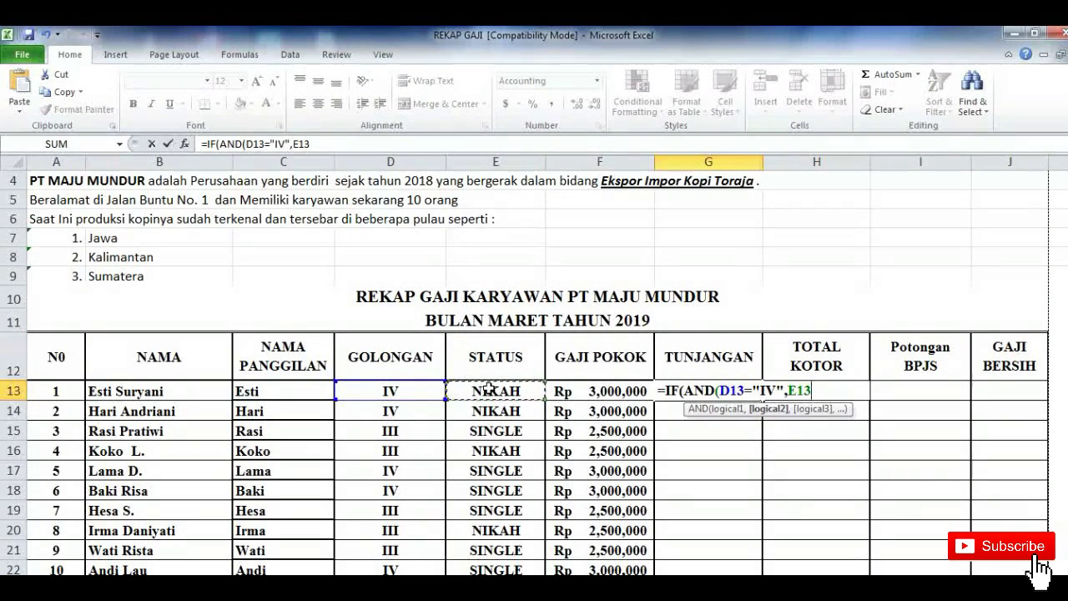
text(="NIKAH"))
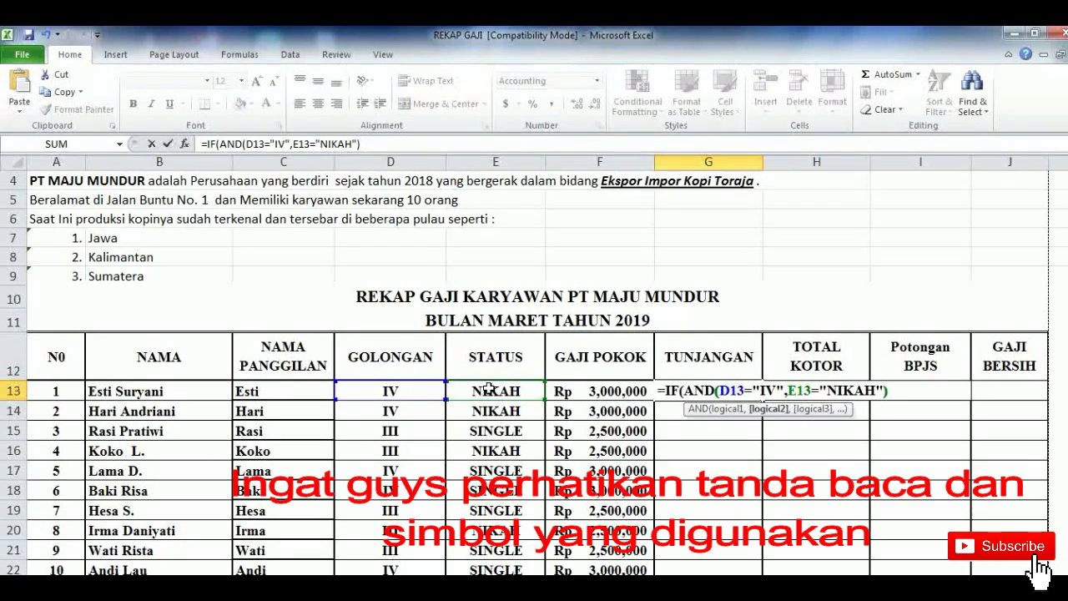
Step: Complete the G13 formula with F13*6% as the value if true and enter it
text(,)
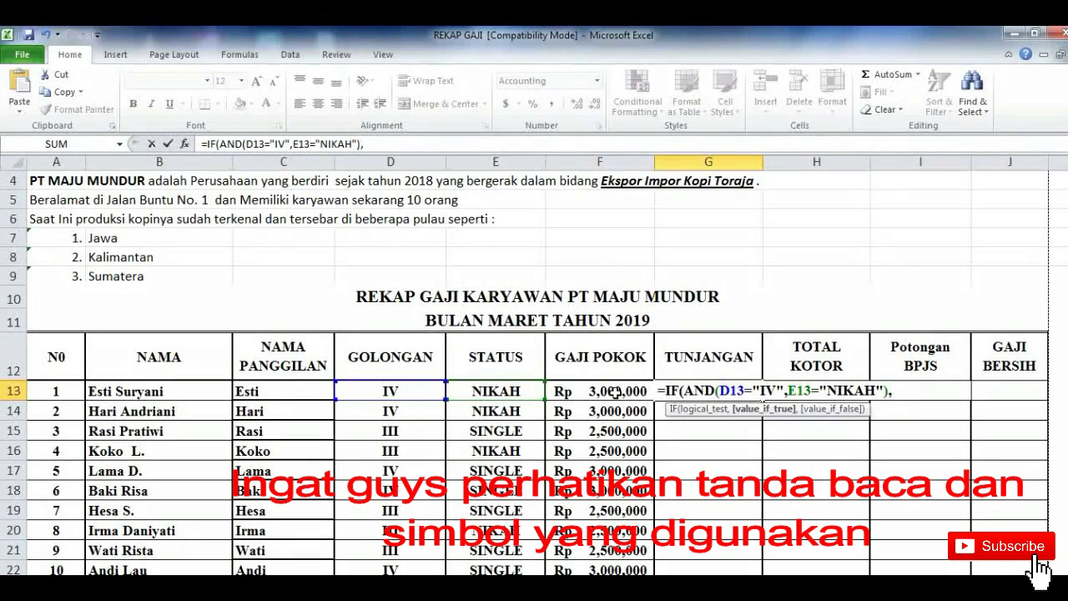
click(615, 391)
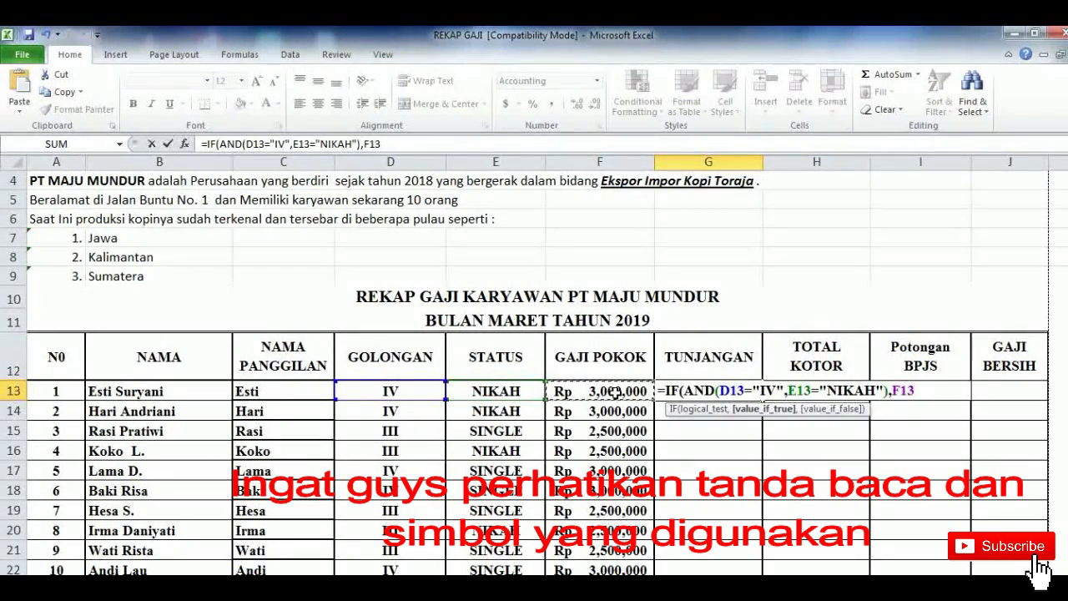
text(*)
scroll(535, 376, down, 3)
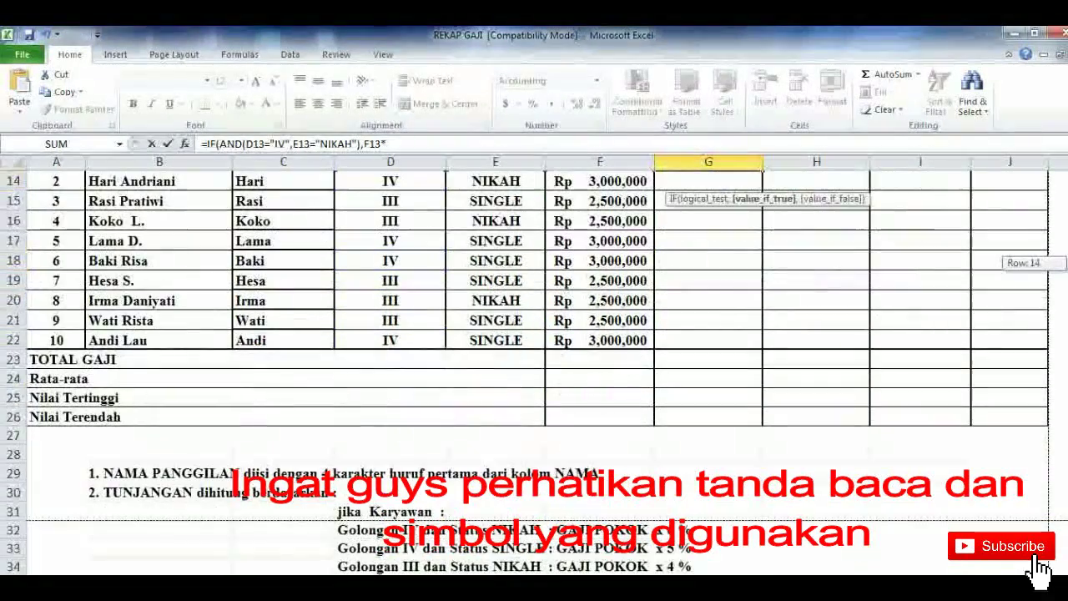
scroll(534, 375, up, 3)
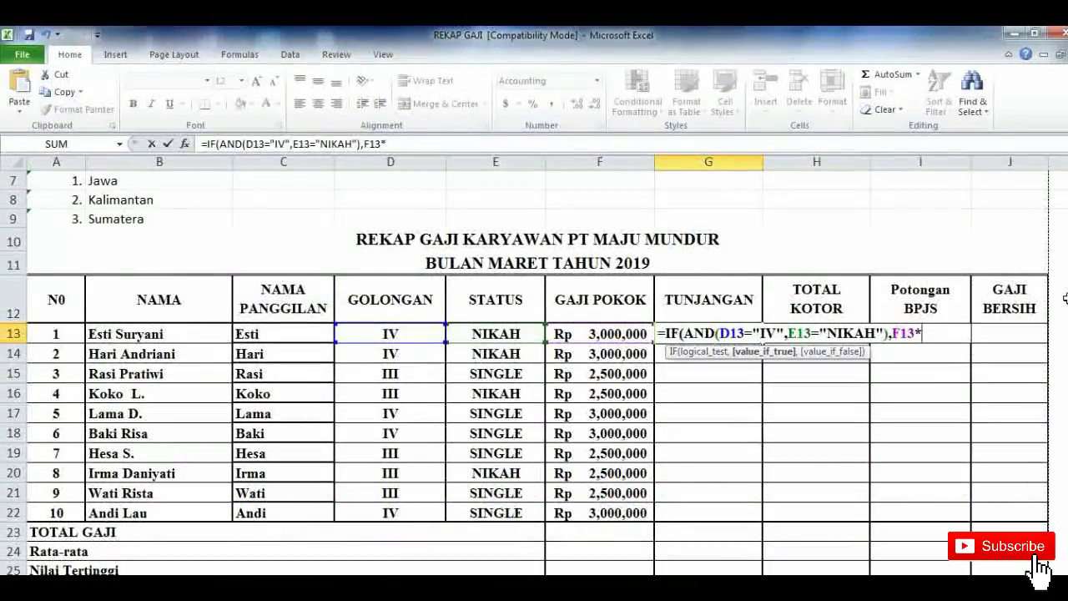
text(6%))
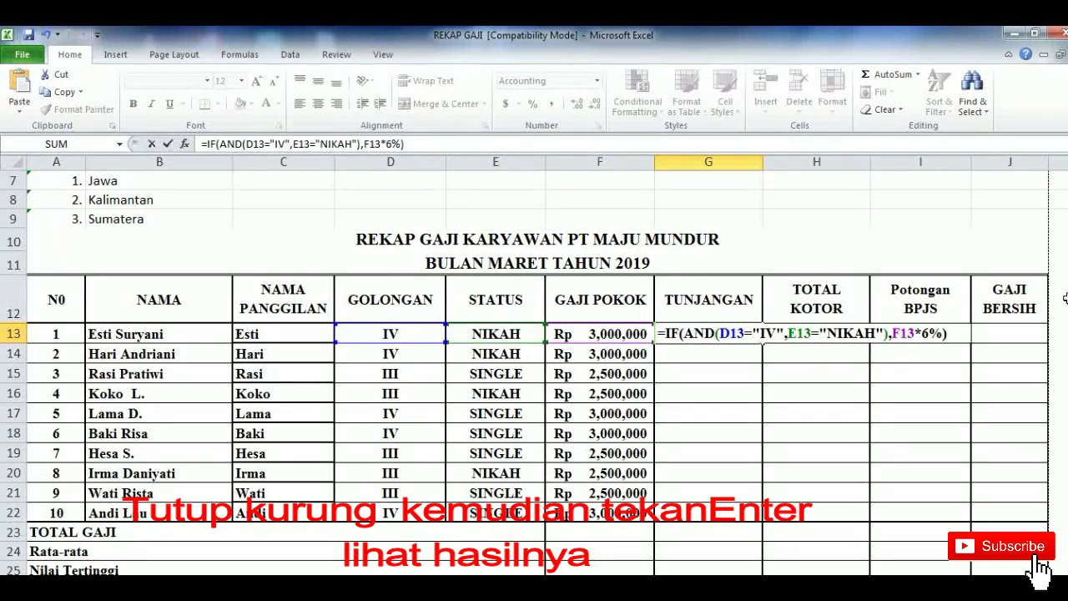
key(Return)
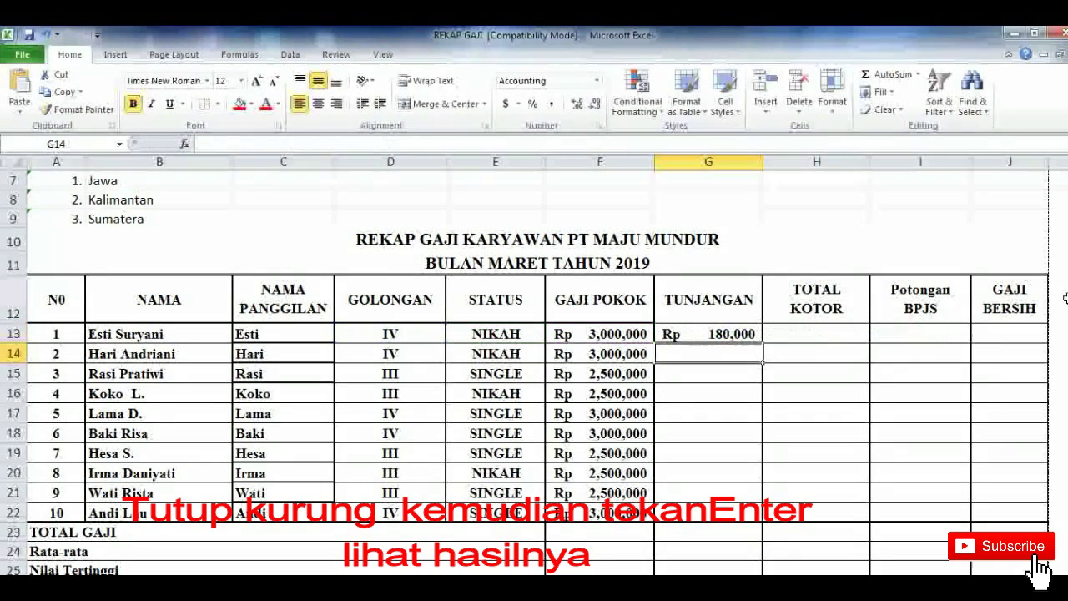
Step: Fill the single-condition formula from G13 down through G22
click(752, 332)
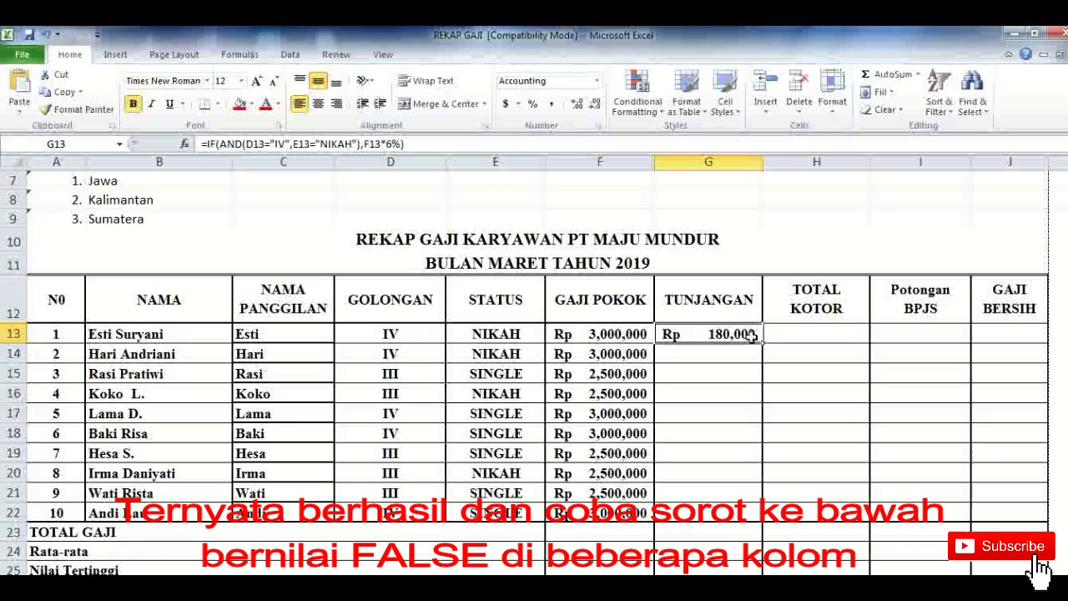
drag(762, 343, 734, 510)
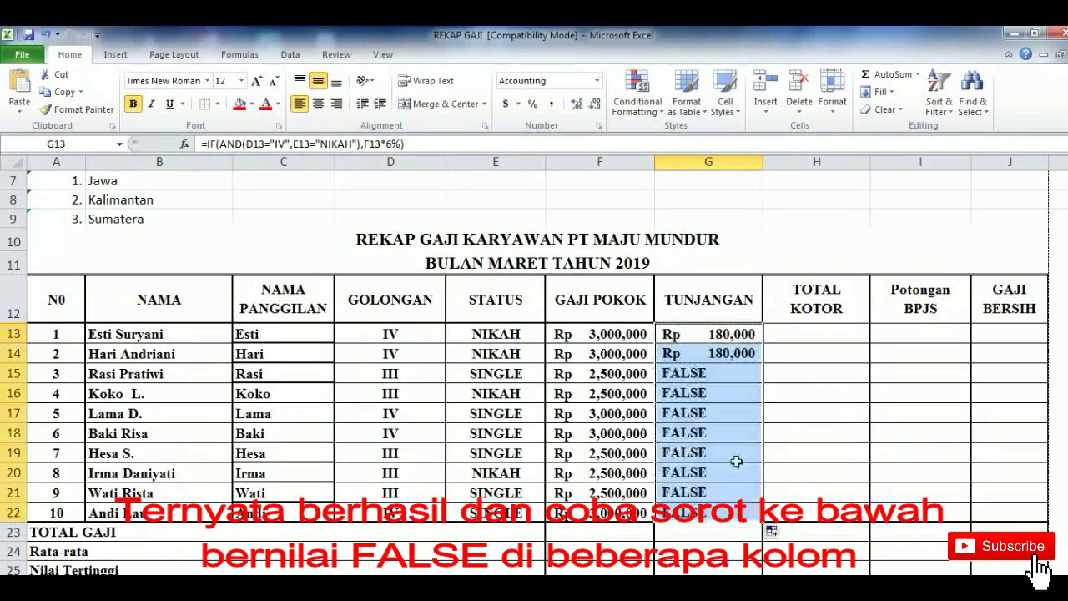
Step: Replace the closing bracket of the G13 formula with a comma and append a copy of (AND(D13="IV",E13="NIKAH"),F13*6%
click(732, 336)
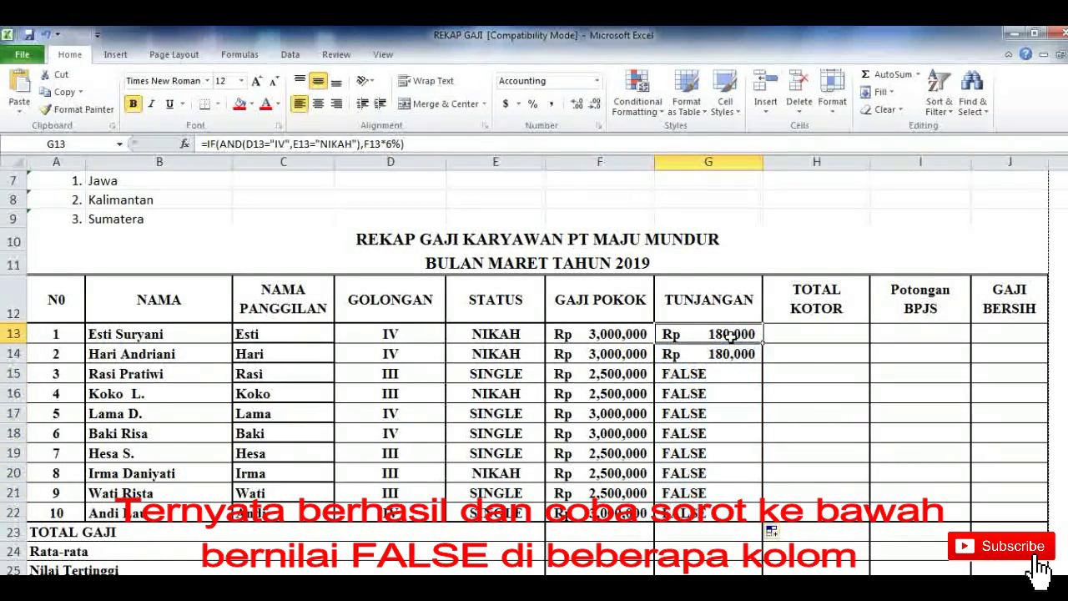
click(425, 146)
key(BackSpace)
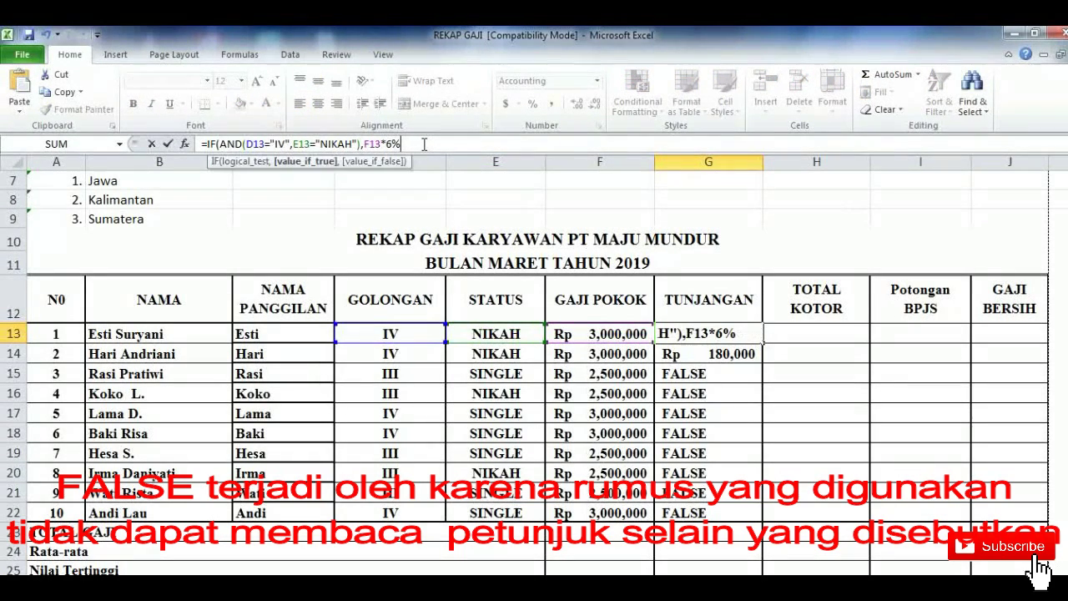
text(,)
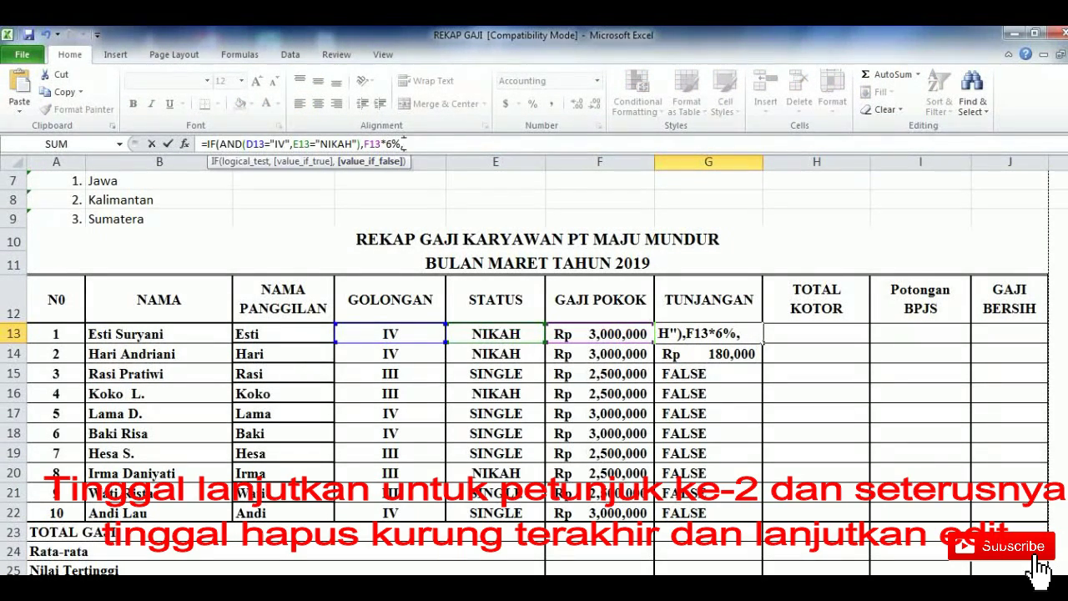
drag(401, 146, 216, 145)
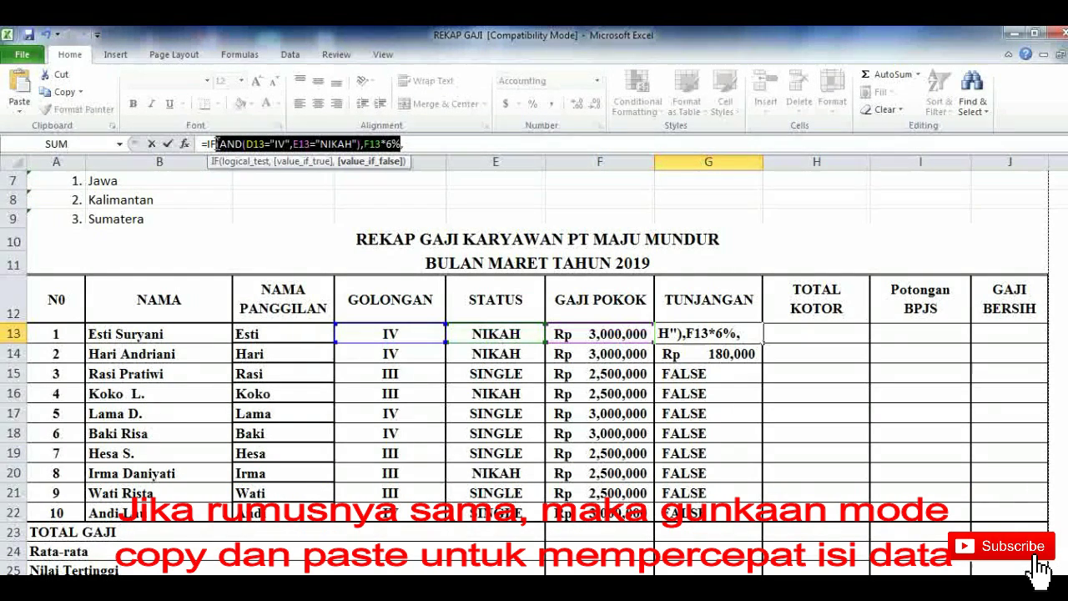
drag(217, 146, 215, 146)
key(ctrl+c)
click(432, 147)
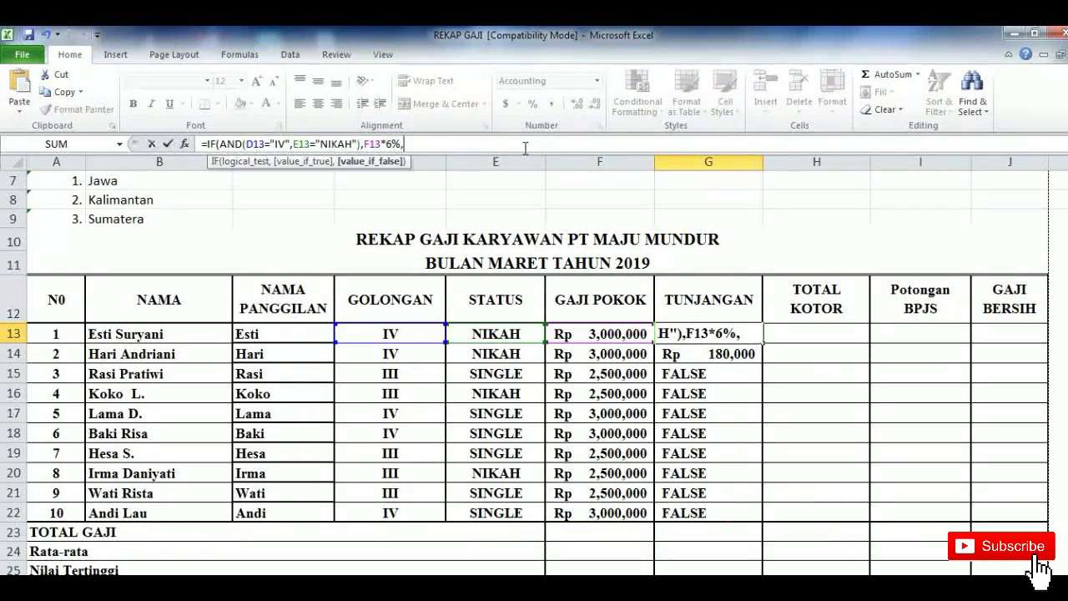
key(ctrl+v)
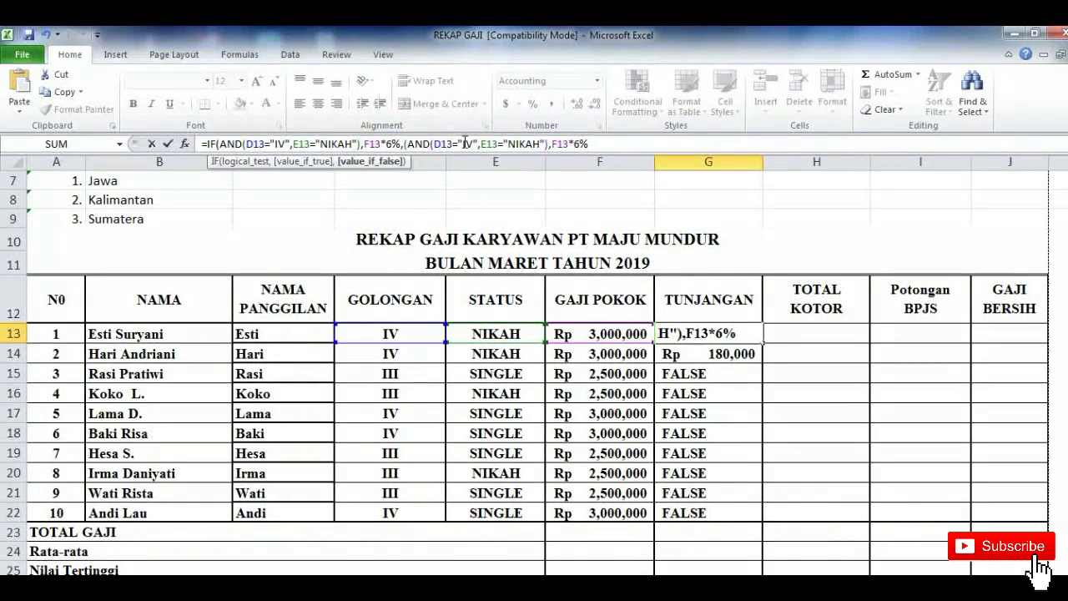
Step: Change the status criterion in the second AND condition of the G13 formula to "SINGLE"
click(545, 145)
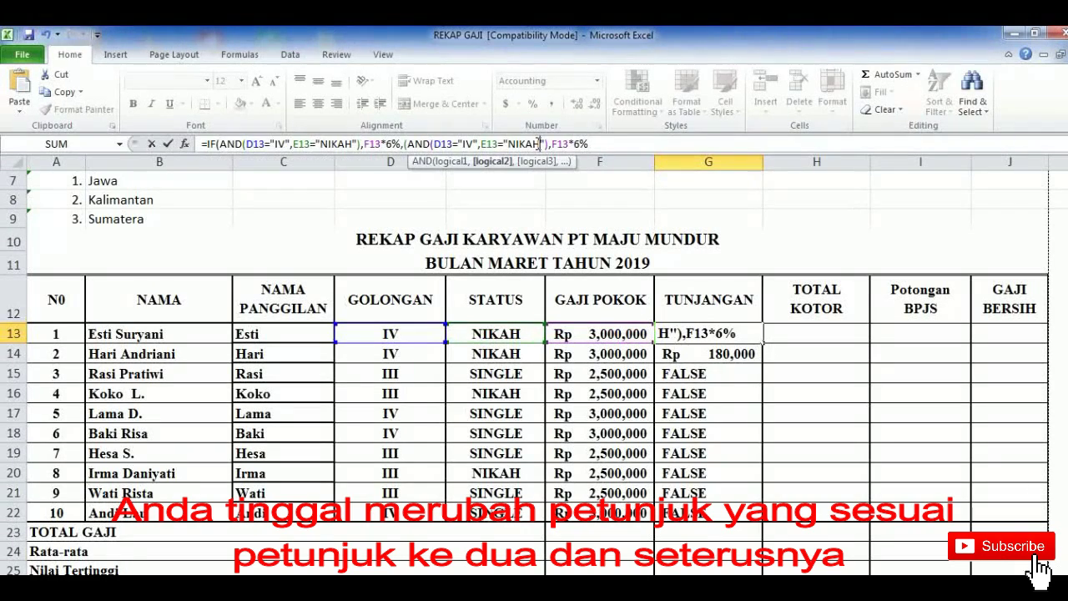
key(BackSpace)
key(BackSpace)
key(BackSpace)
key(BackSpace)
key(BackSpace)
text(SINGLE)
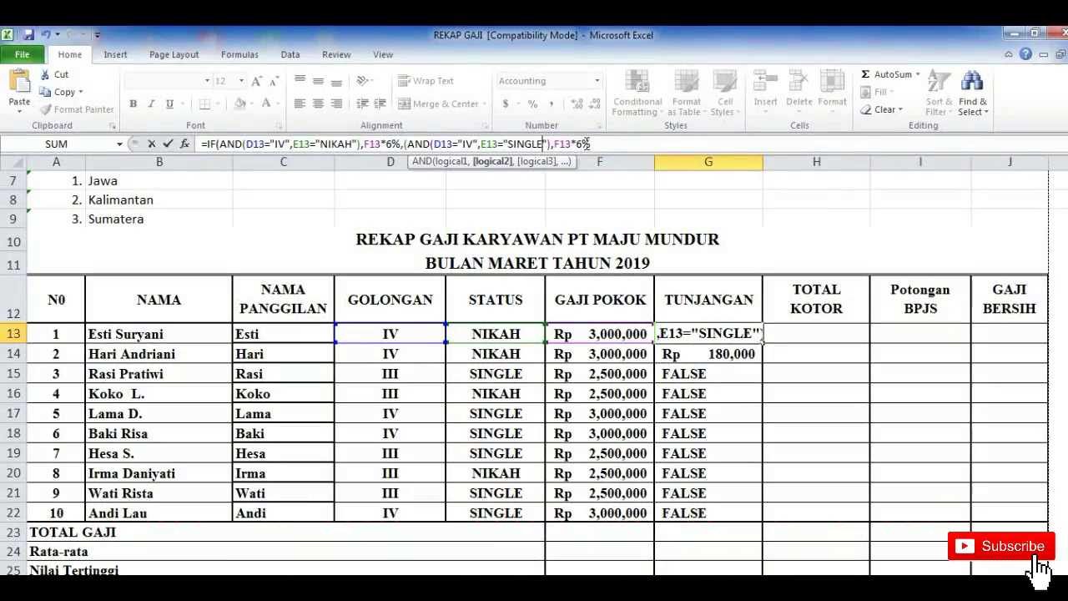
Step: Set the second condition's rate to 5%, close the formula with two brackets and try to enter it
scroll(627, 183, down, 3)
scroll(627, 183, up, 5)
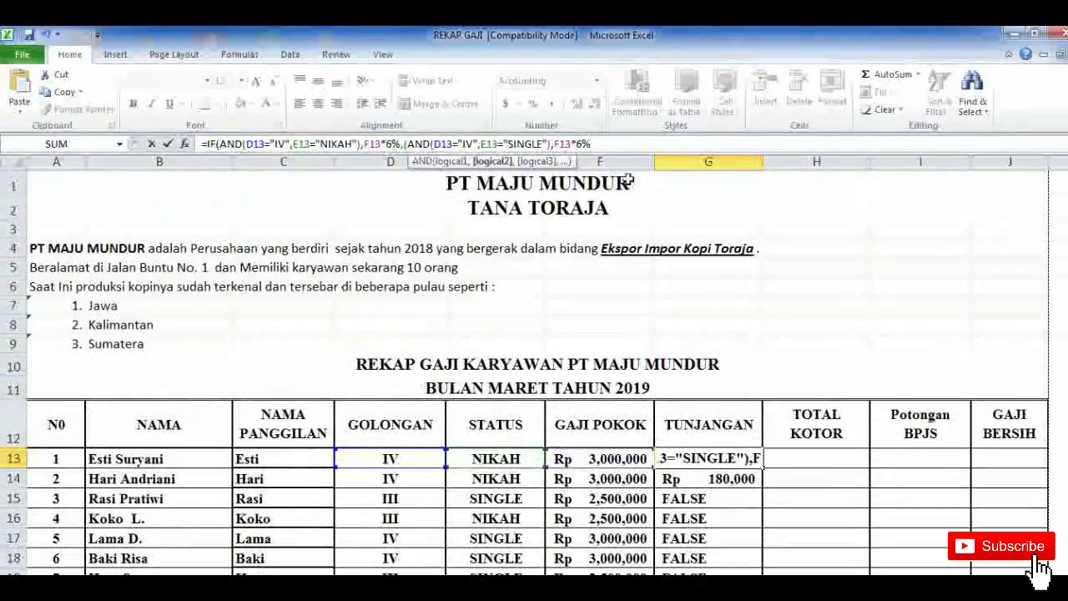
click(584, 144)
key(BackSpace)
text(5)
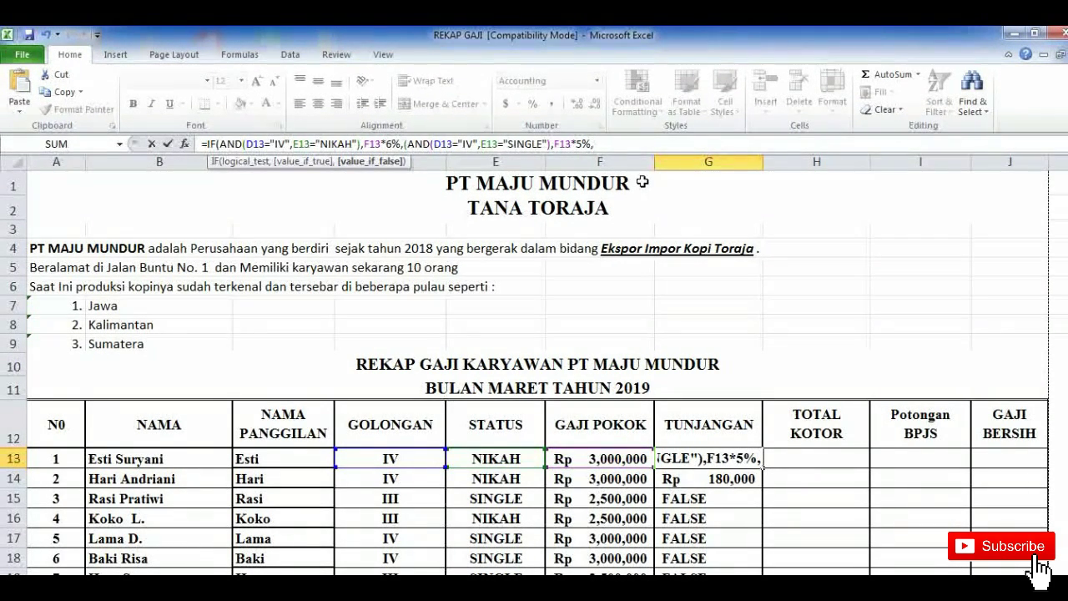
text()))
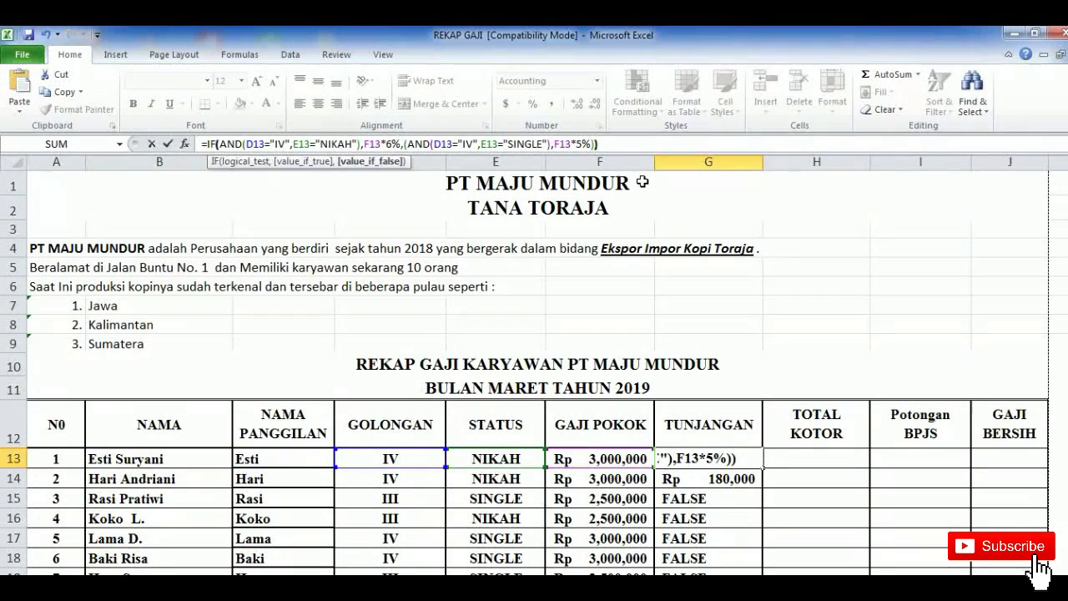
key(Return)
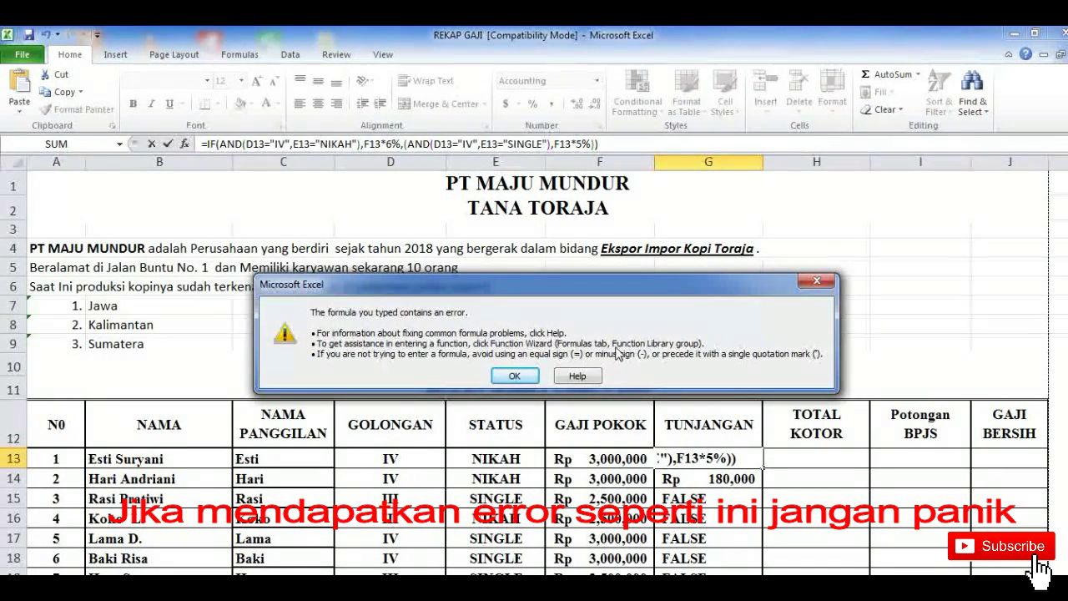
Step: Dismiss the formula error, insert the missing IF before the second AND condition in G13 and enter the corrected formula
click(511, 376)
click(619, 147)
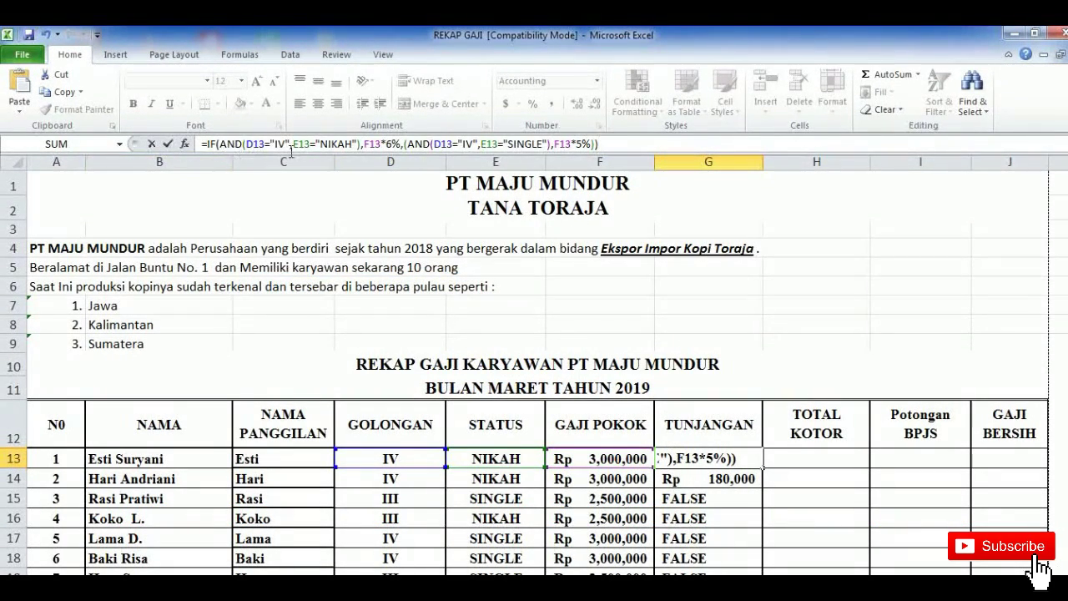
click(364, 147)
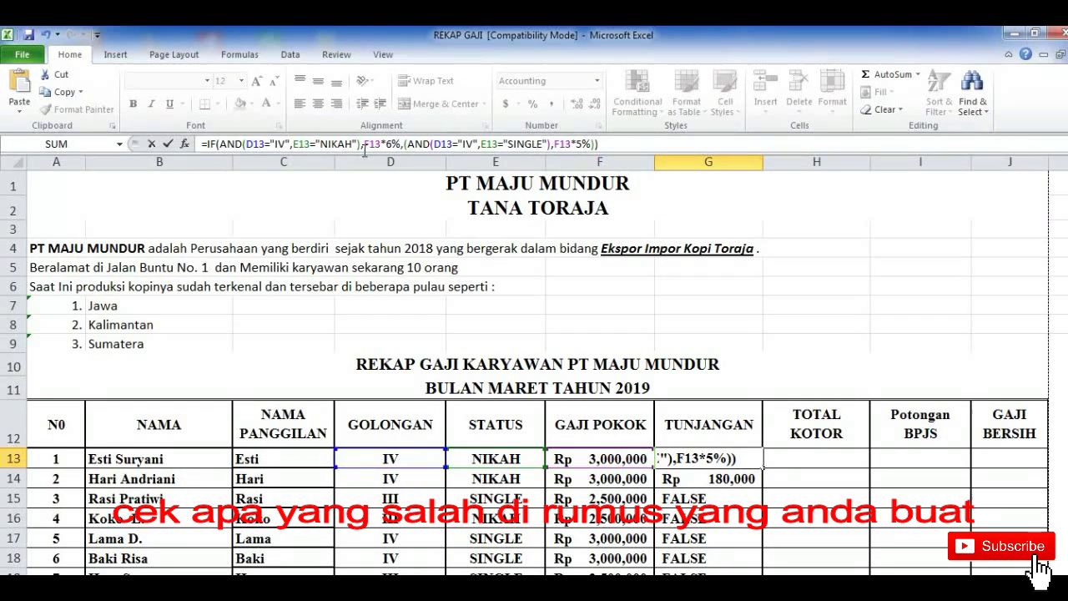
click(407, 143)
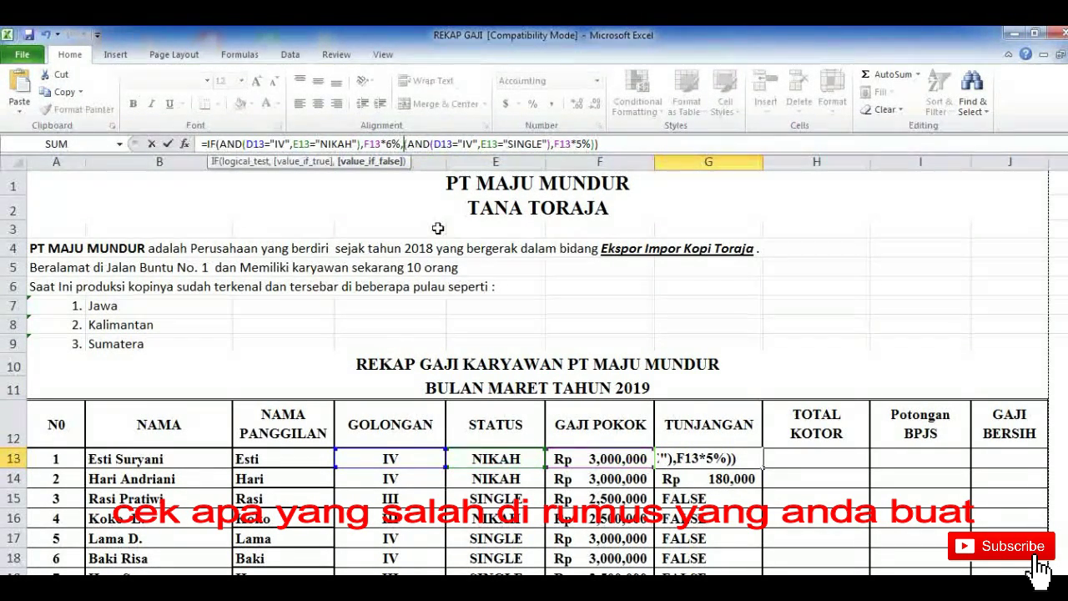
text(IF()
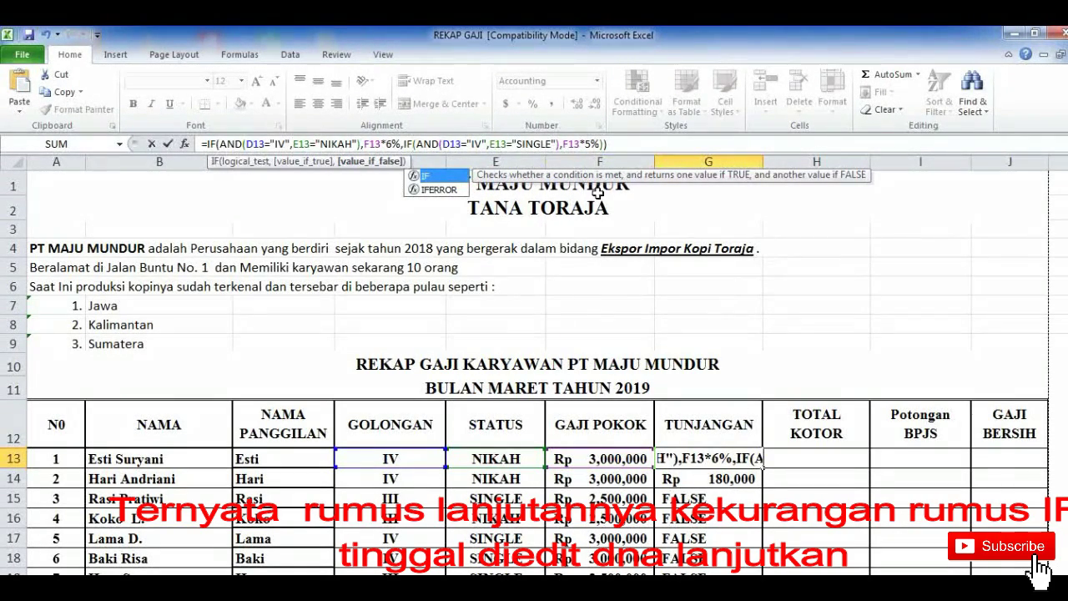
key(Return)
Step: Fill the nested IF formula from G13 down the TUNJANGAN column to G22
click(709, 458)
scroll(752, 417, down, 2)
drag(764, 344, 755, 511)
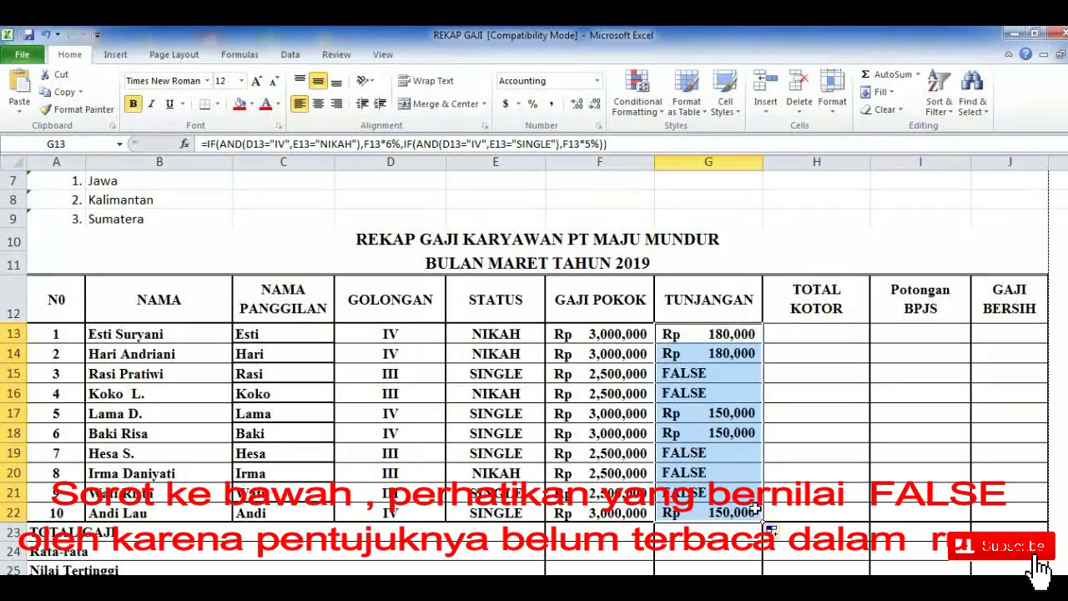
Step: Remove the closing brackets from the G13 formula and append a comma and a copy of its second IF condition as the third condition
scroll(688, 380, up, 2)
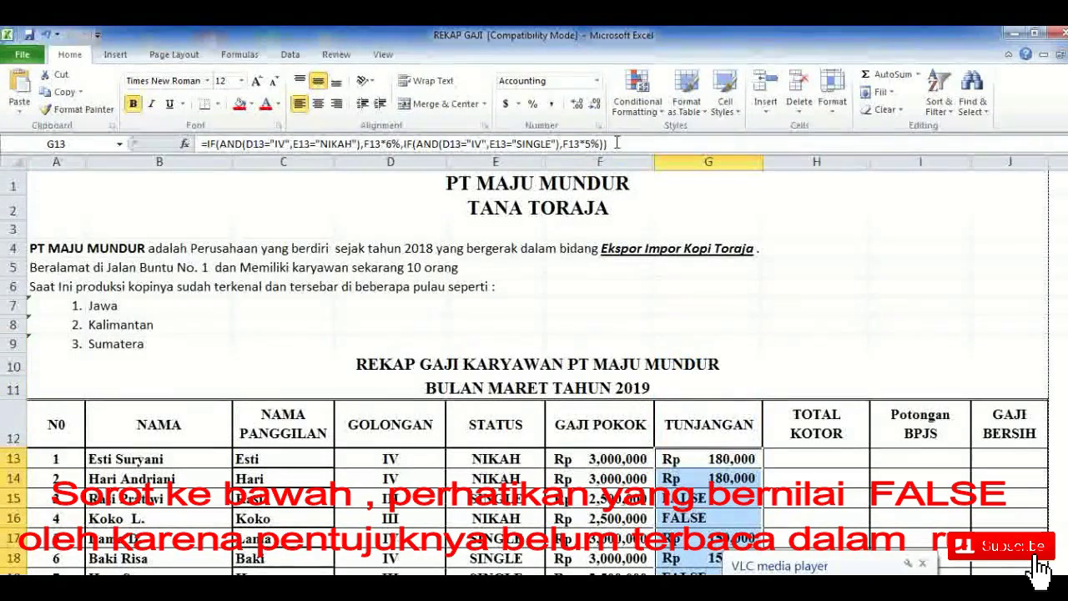
click(617, 143)
key(BackSpace)
key(BackSpace)
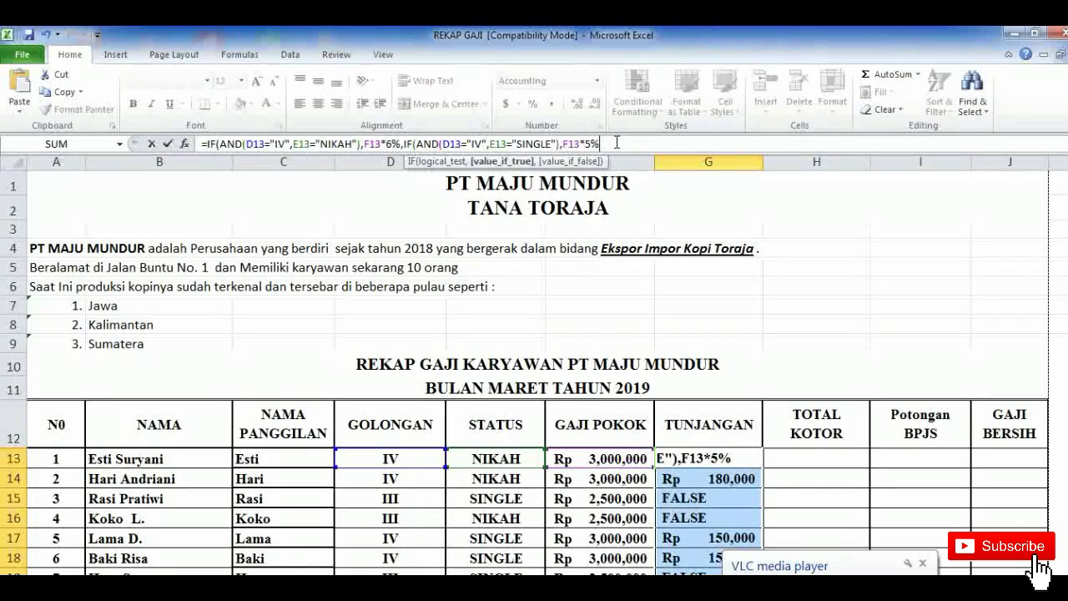
text(,)
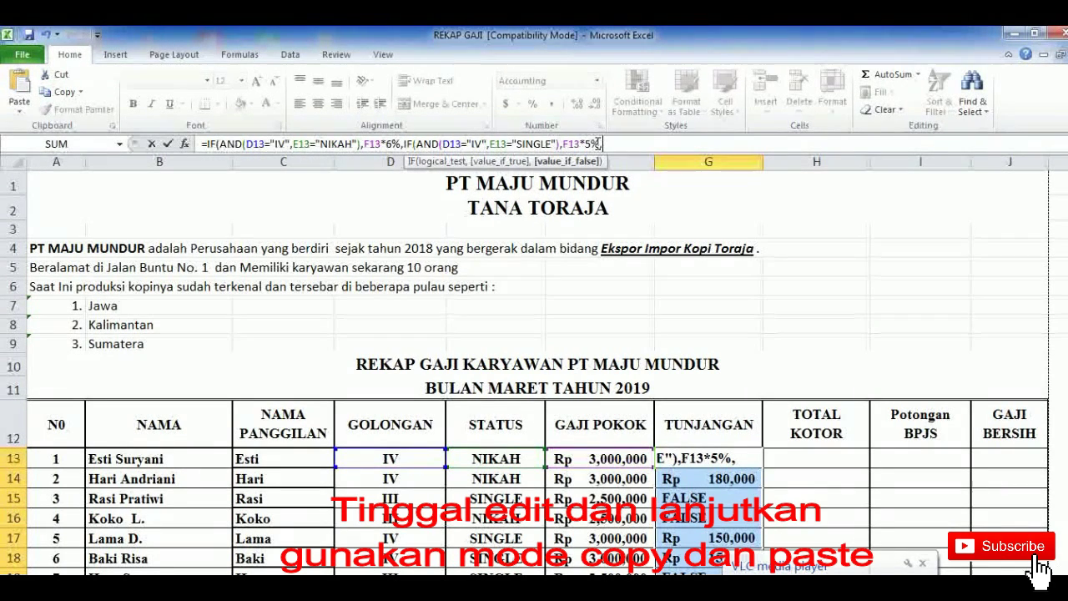
drag(601, 143, 412, 144)
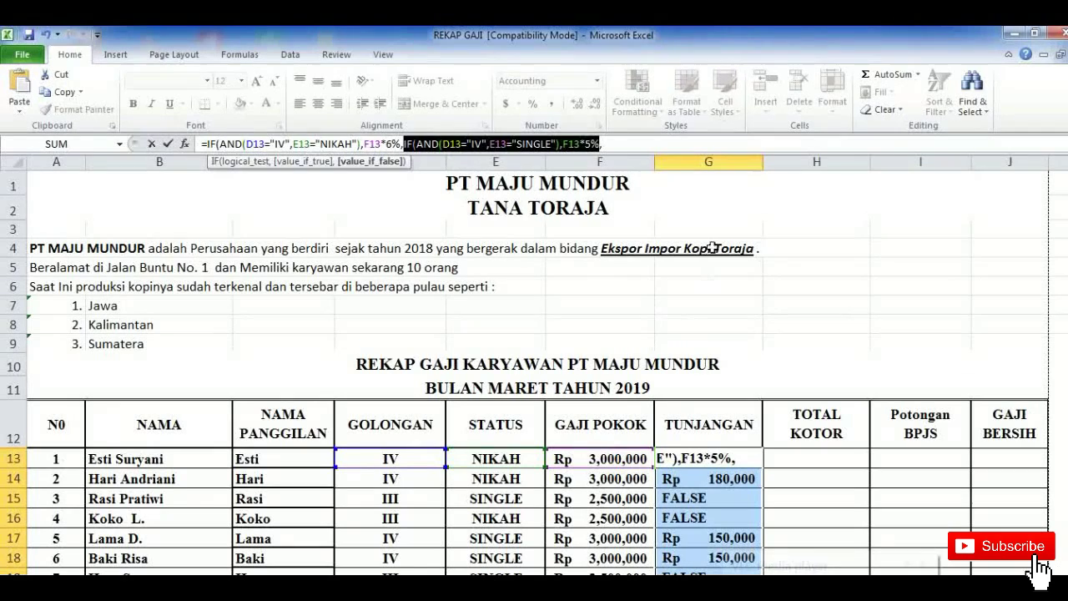
click(619, 143)
text(IF(AND(D13="IV",E13="SINGLE"),F13*5%)
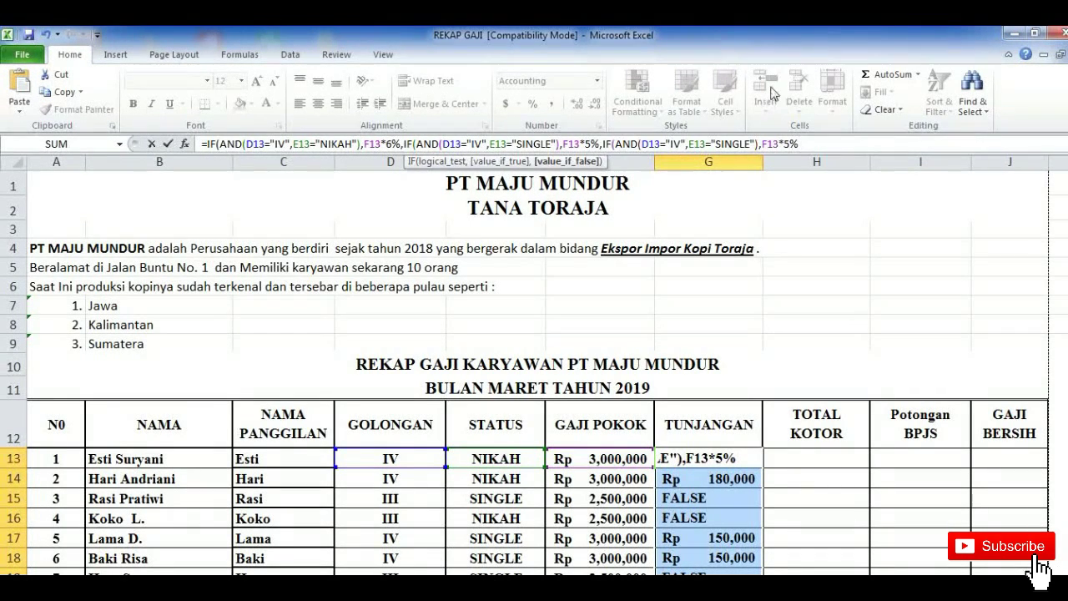
Step: Change the third condition's status criterion in the G13 formula to "NIKAH" and its rate to 4%
click(753, 144)
key(BackSpace)
key(BackSpace)
key(BackSpace)
key(BackSpace)
key(BackSpace)
key(BackSpace)
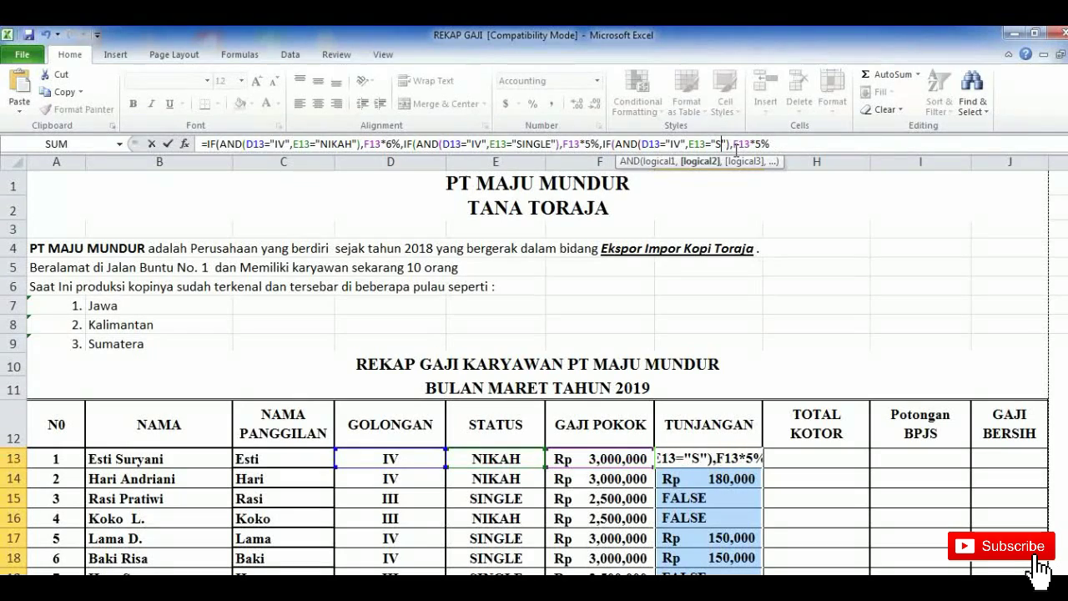
text(NIKAH)
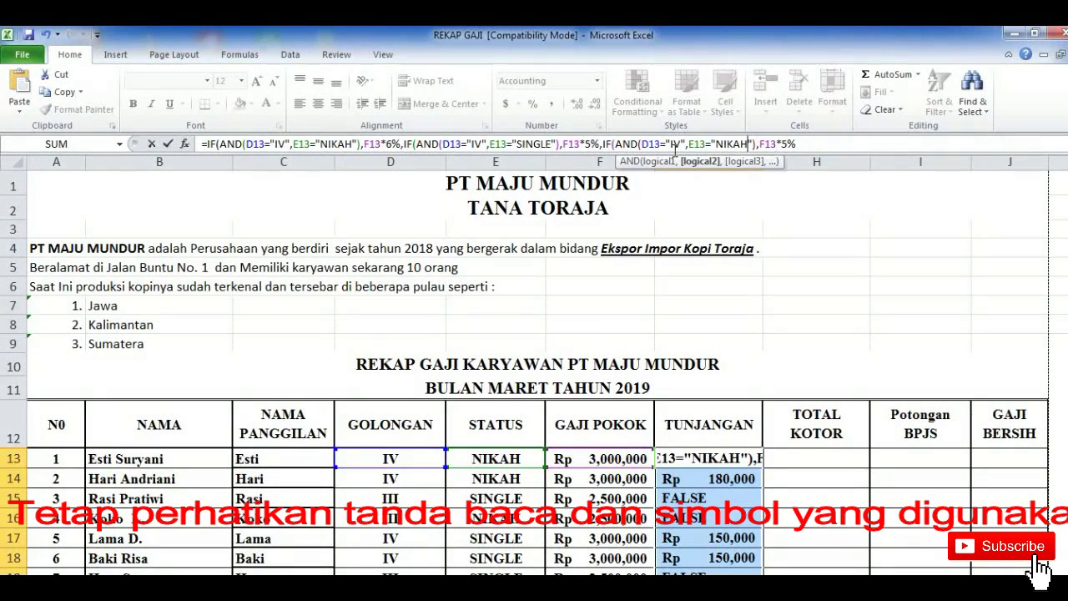
click(788, 144)
key(BackSpace)
text(4%)
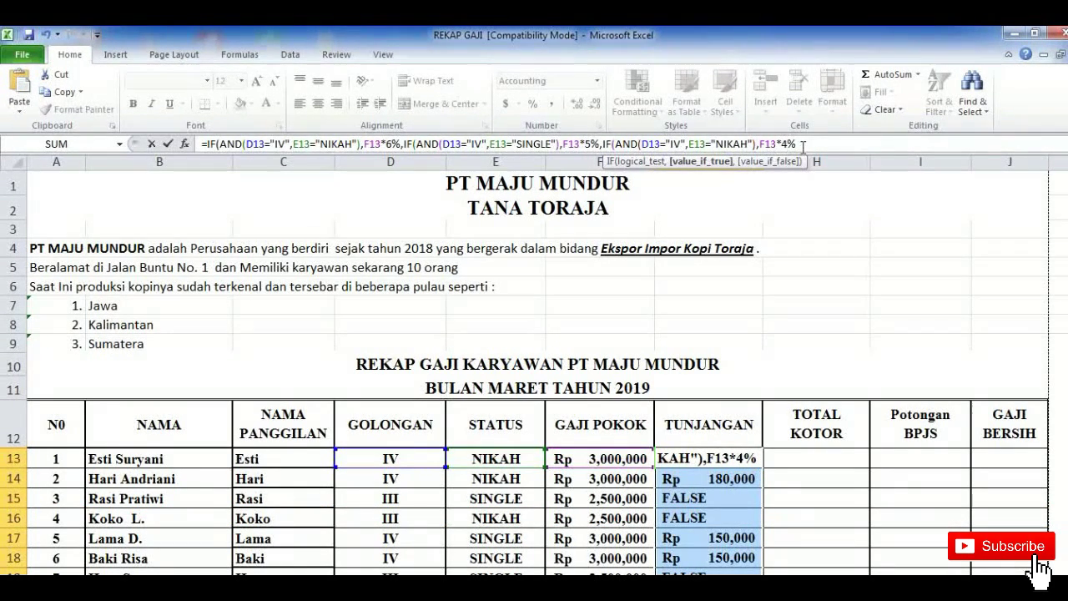
Step: Append a comma and another copy of the SINGLE condition as the fourth condition, and change its GOLONGAN criterion to "III"
text(,)
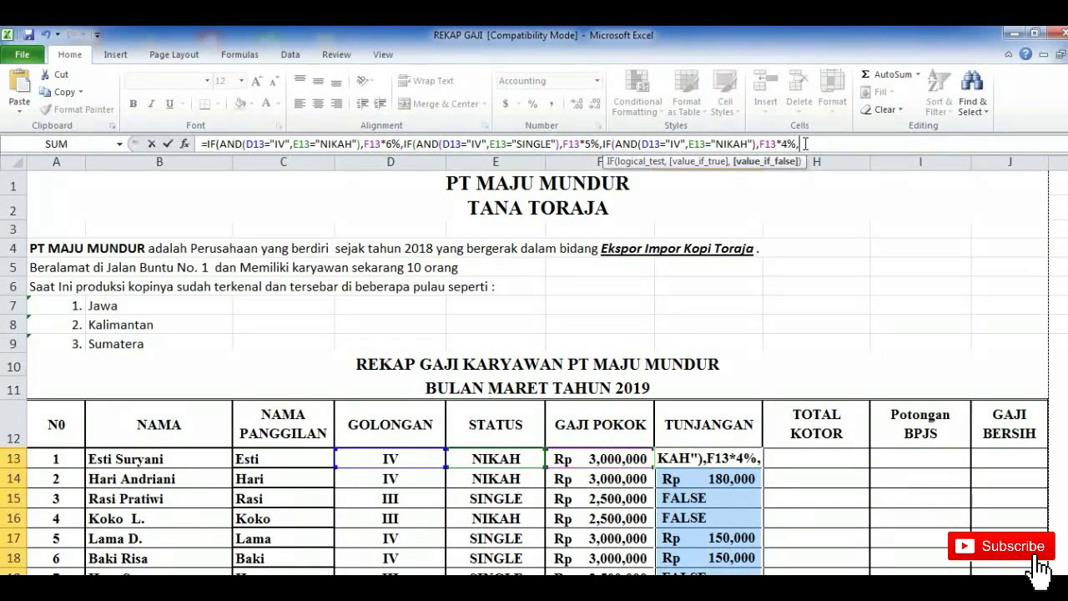
text(IF(AND(D13="IV",E13="SINGLE"),F13*5%)
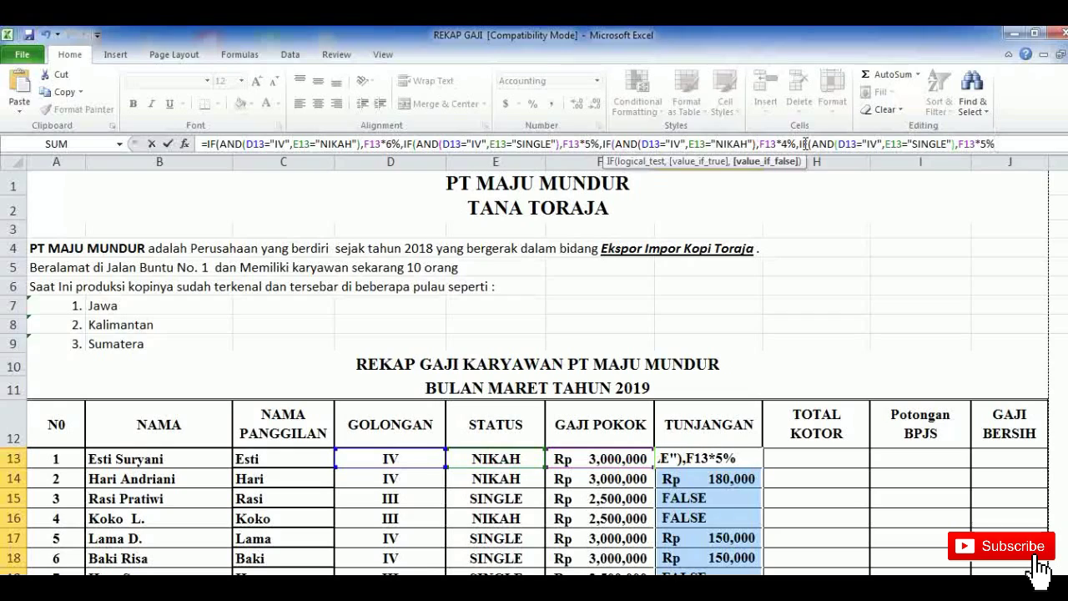
click(877, 144)
key(BackSpace)
text(II)
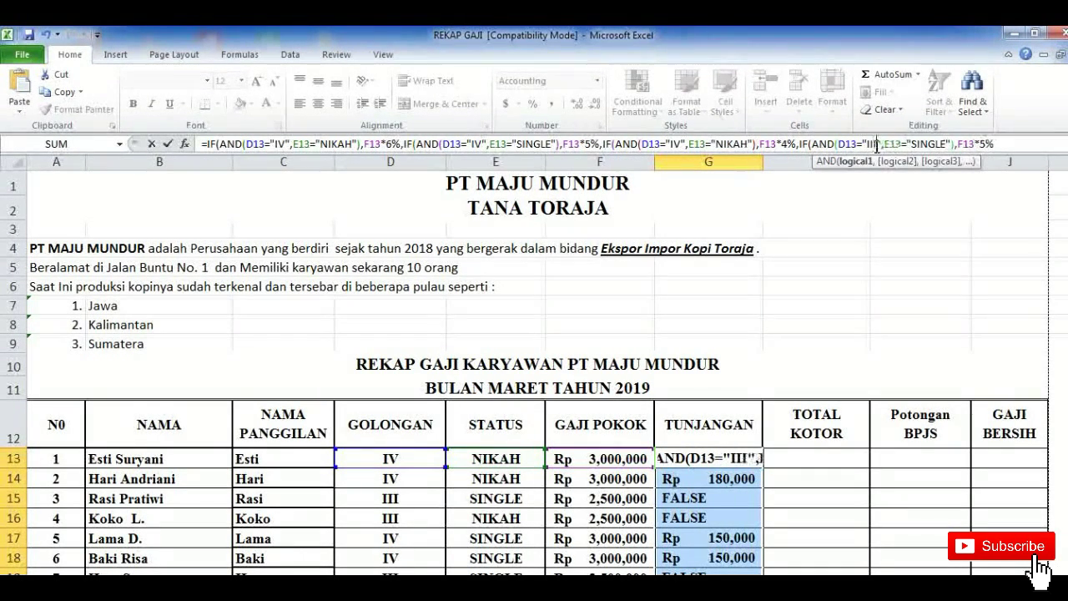
Step: Set the fourth condition's rate to 3.5%, close the formula with four brackets and enter it in G13
click(933, 144)
click(987, 143)
key(BackSpace)
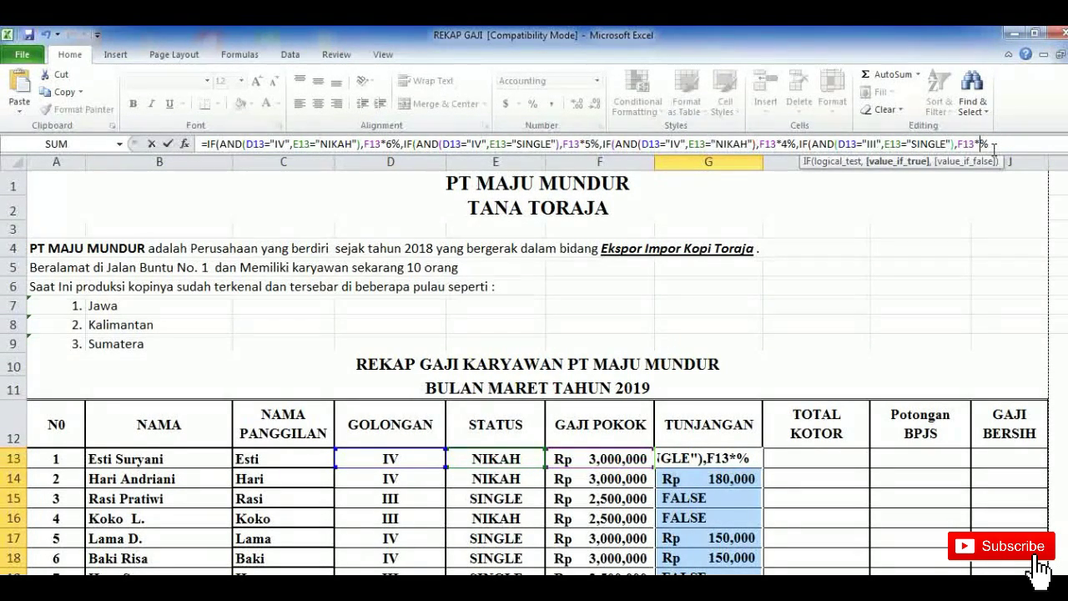
text(3.5)
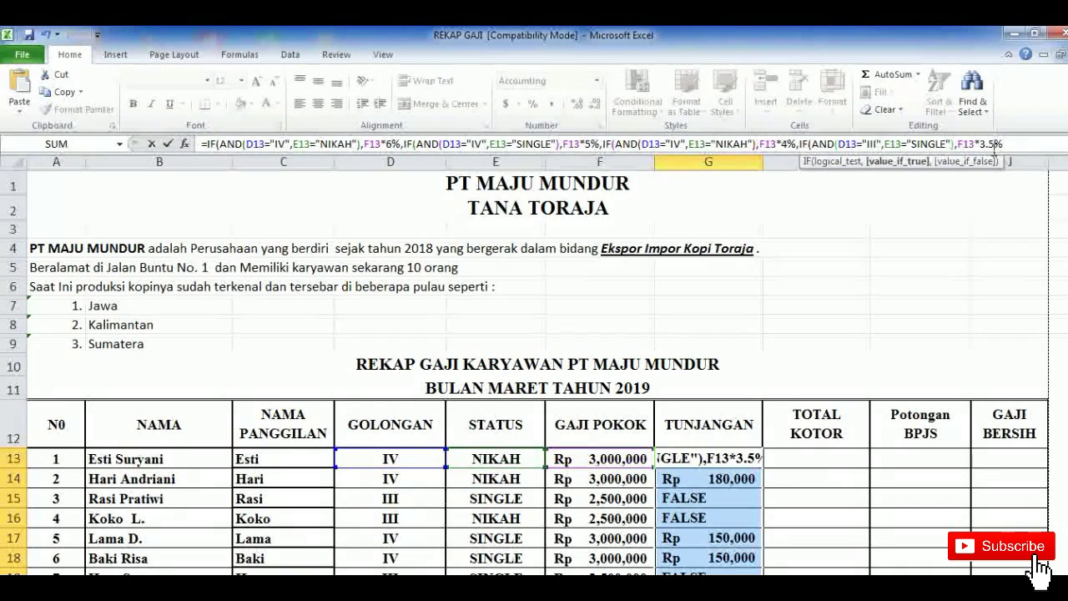
key(Right)
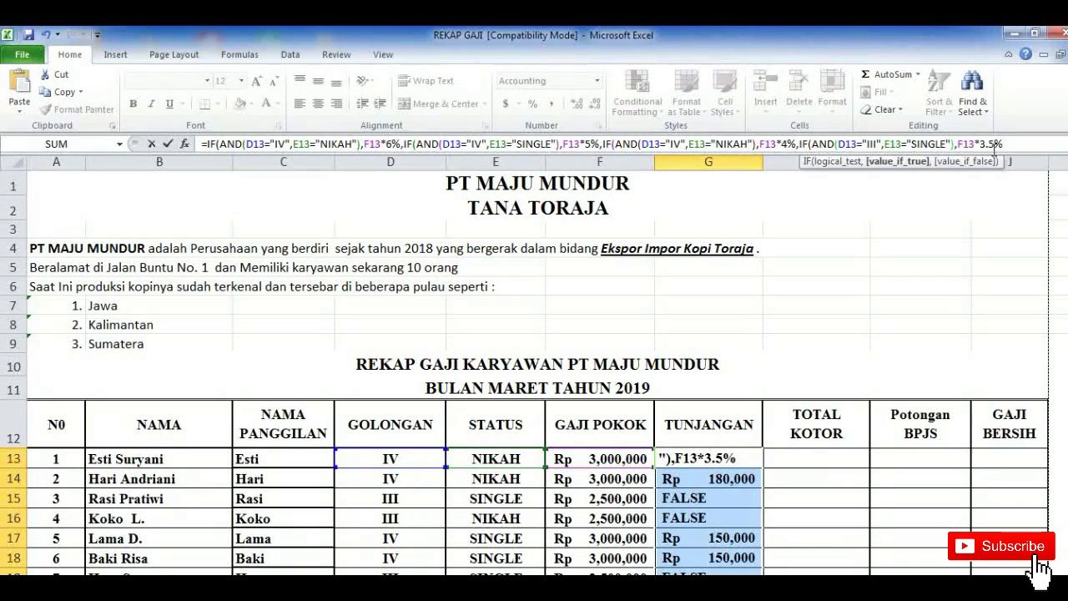
text())
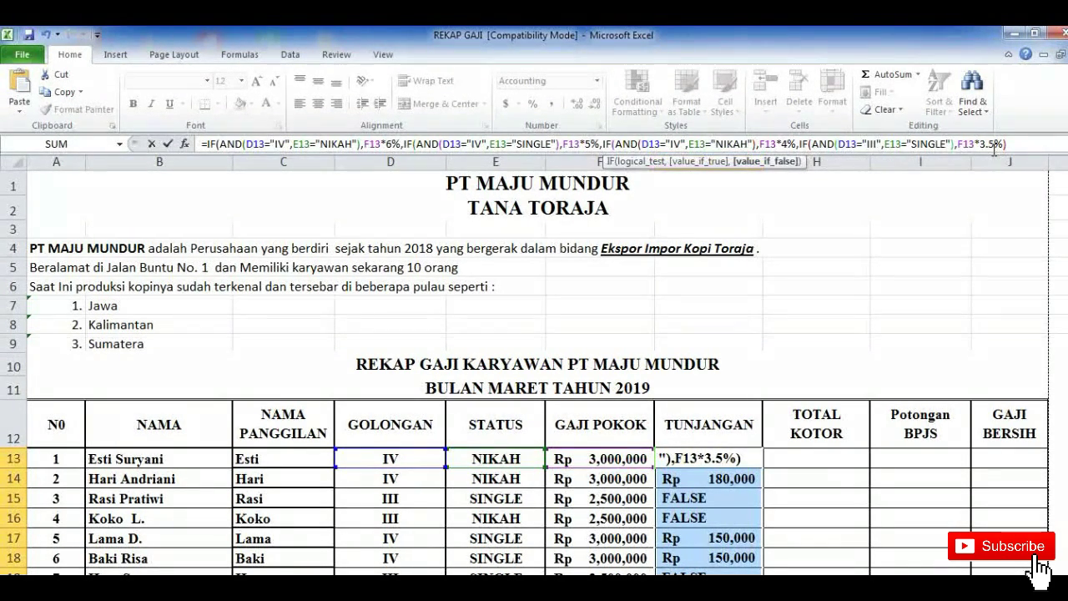
text())
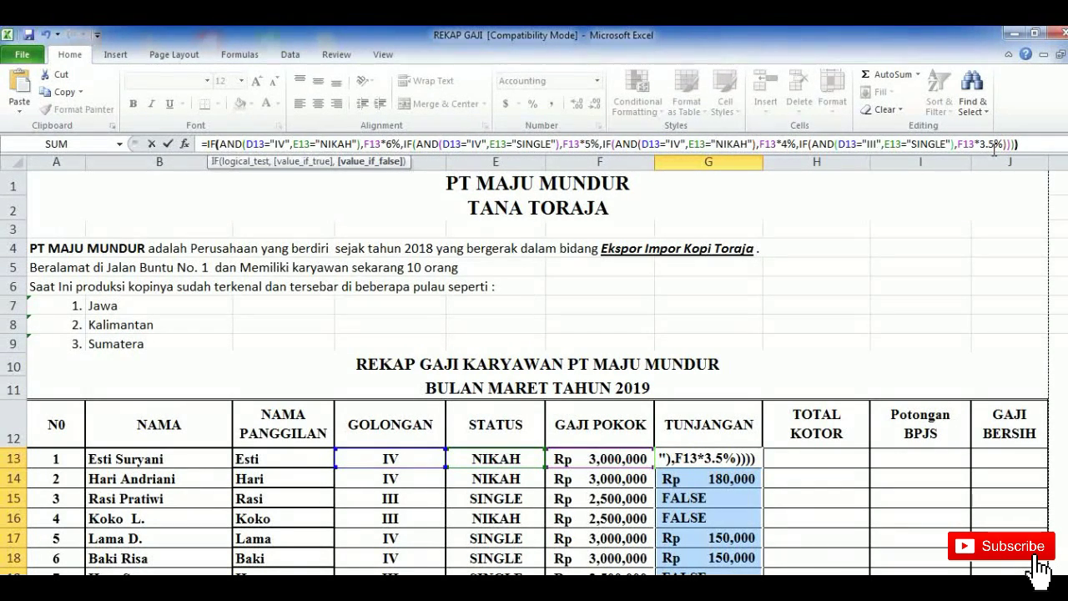
key(Return)
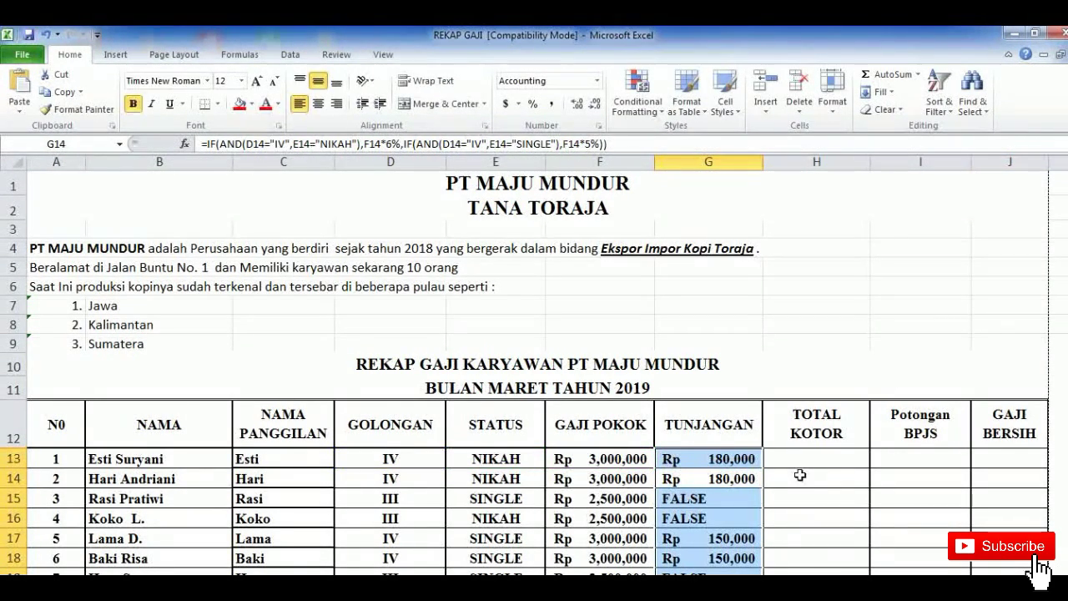
Step: Fill the four-condition formula from G13 down the TUNJANGAN column to G22
click(752, 459)
scroll(742, 458, down, 3)
drag(761, 286, 754, 463)
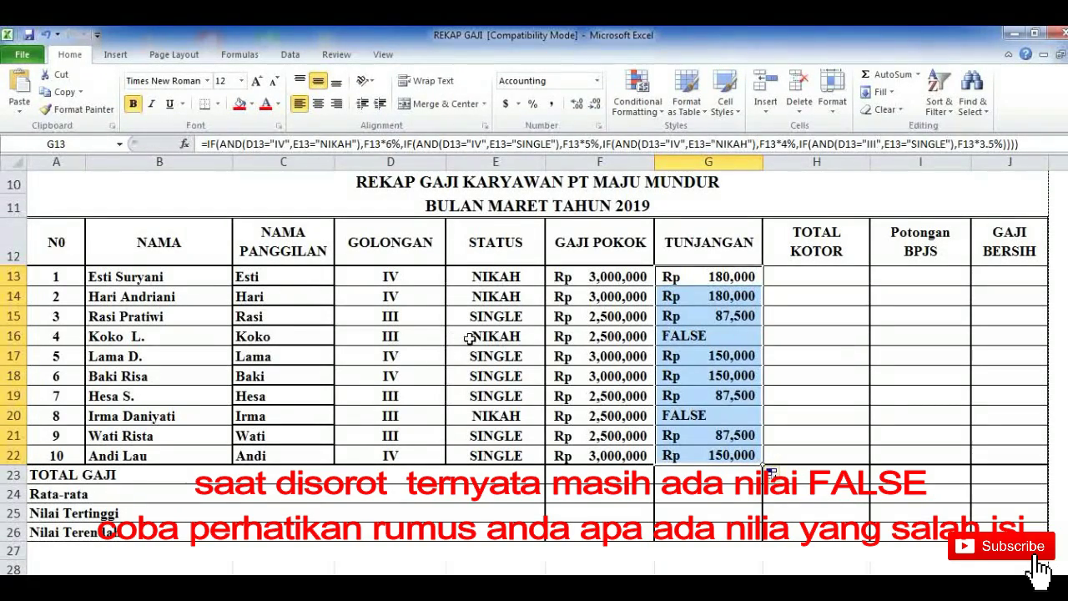
Step: Check the TUNJANGAN rules below the table, correct the third condition's GOLONGAN criterion in G13 to "III" and enter the formula
scroll(778, 325, down, 6)
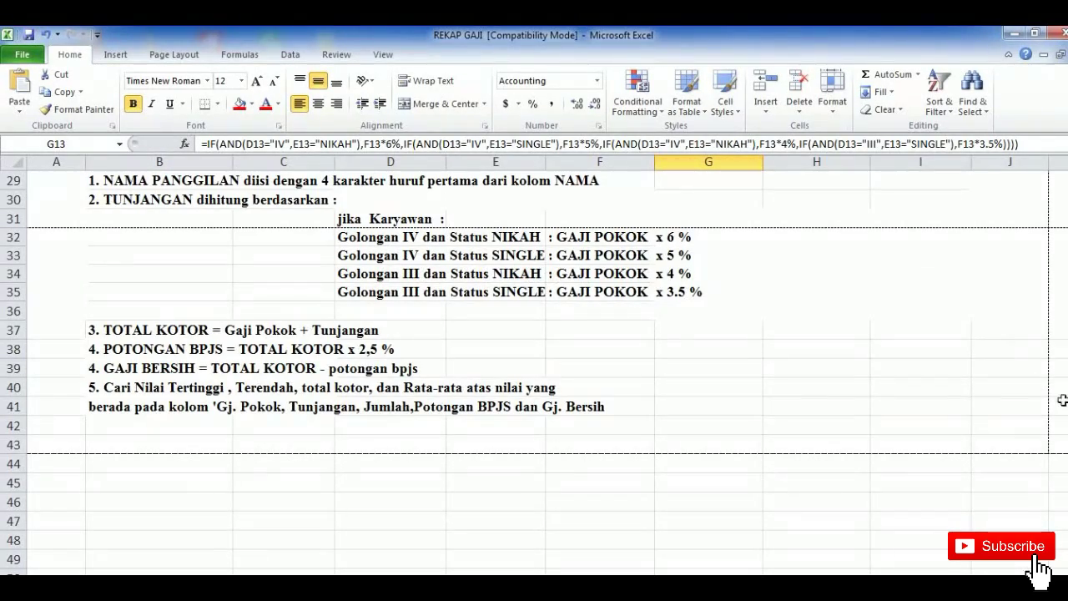
drag(1067, 526, 1067, 364)
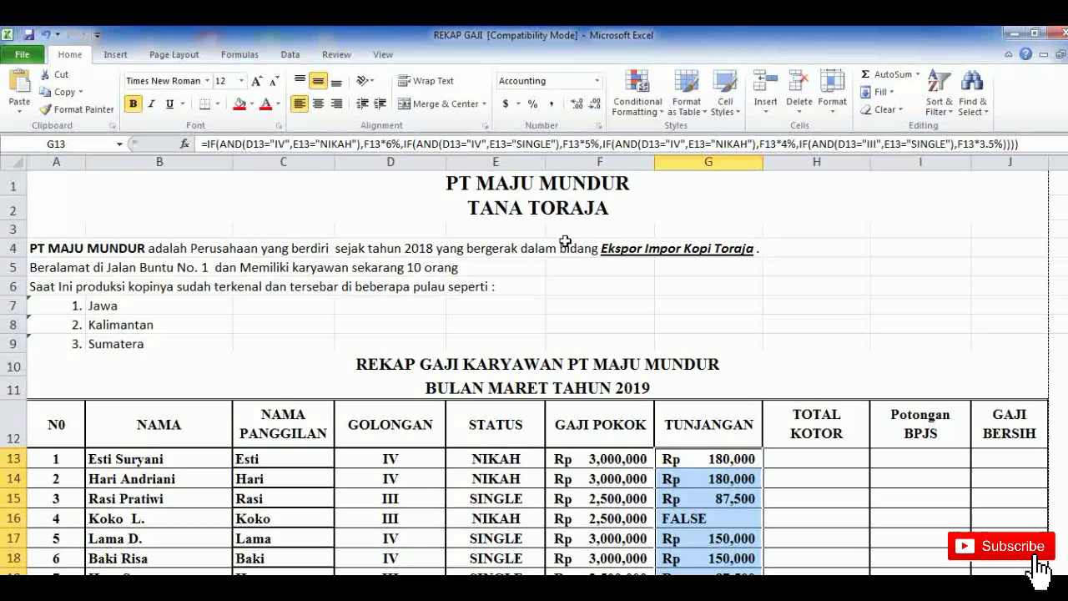
click(696, 457)
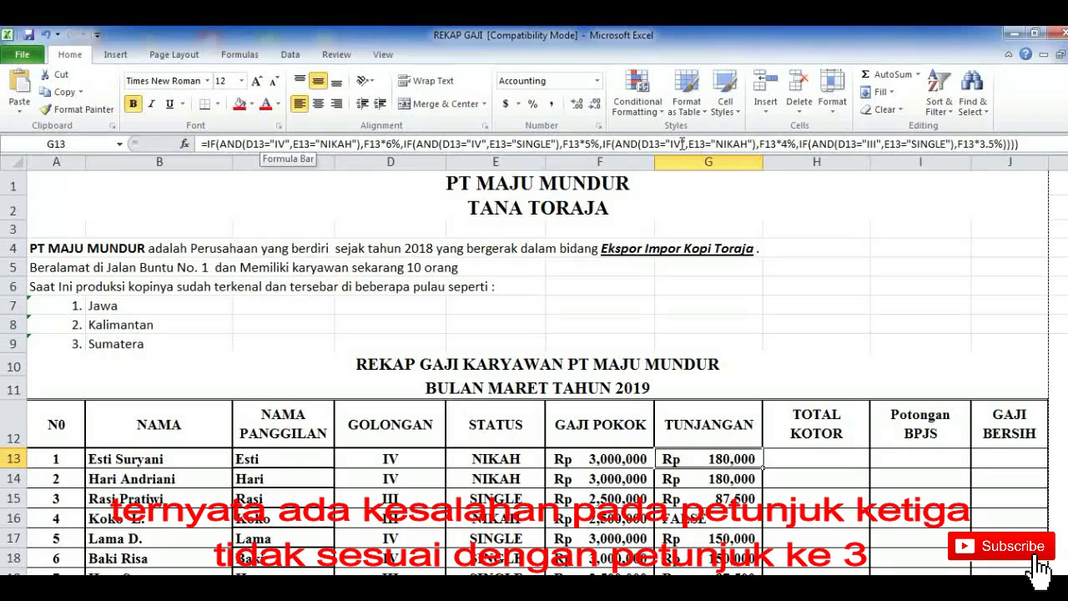
click(683, 143)
key(BackSpace)
text(II)
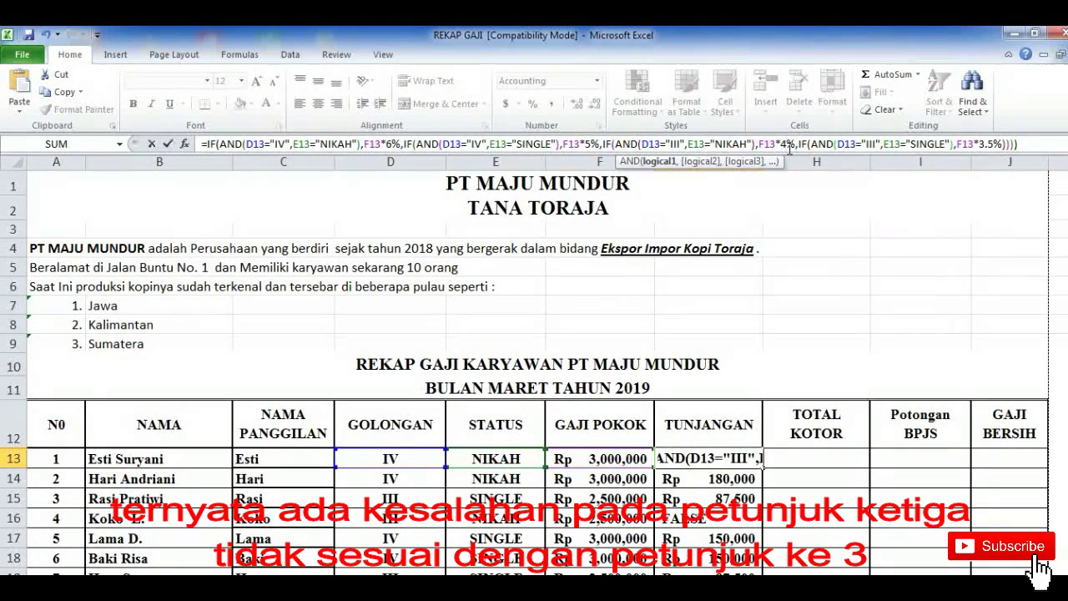
key(Return)
Step: Refill the TUNJANGAN column with the corrected formula from G13 down to G22
scroll(774, 390, down, 2)
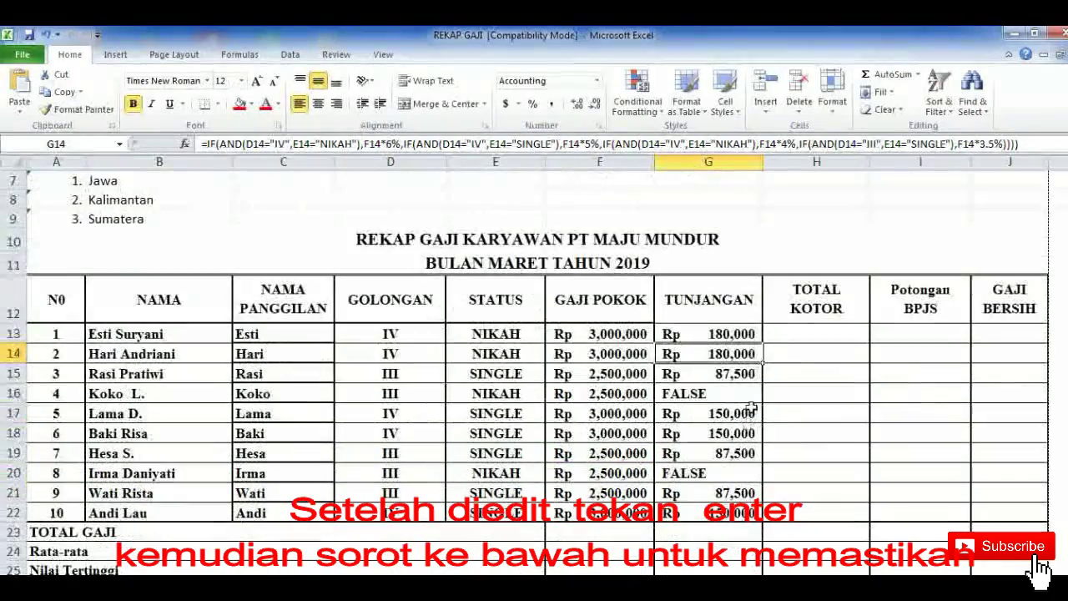
drag(762, 341, 762, 519)
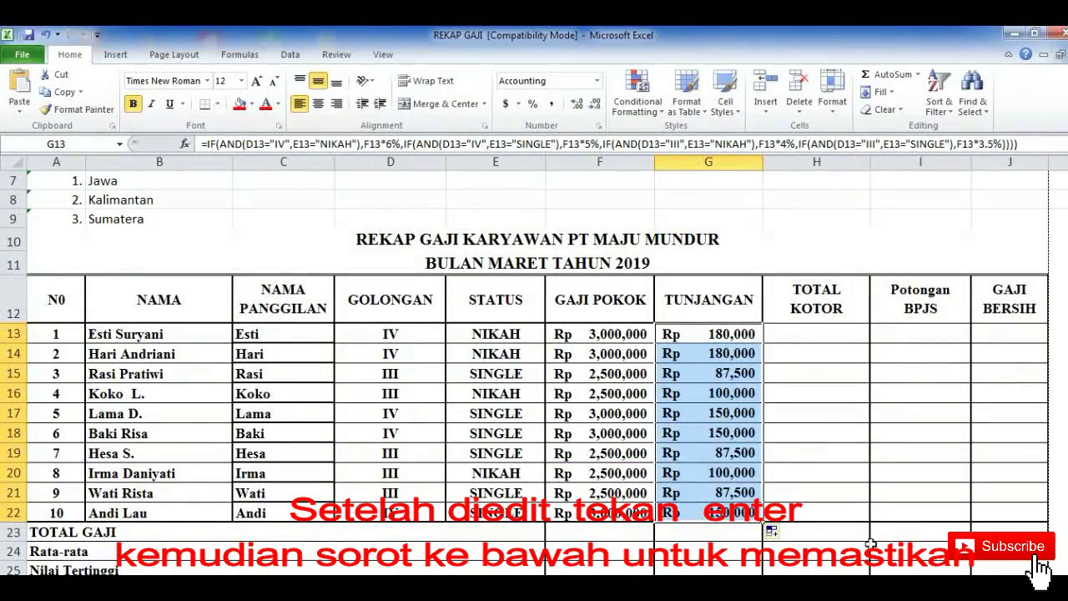
scroll(840, 367, down, 3)
scroll(820, 251, up, 2)
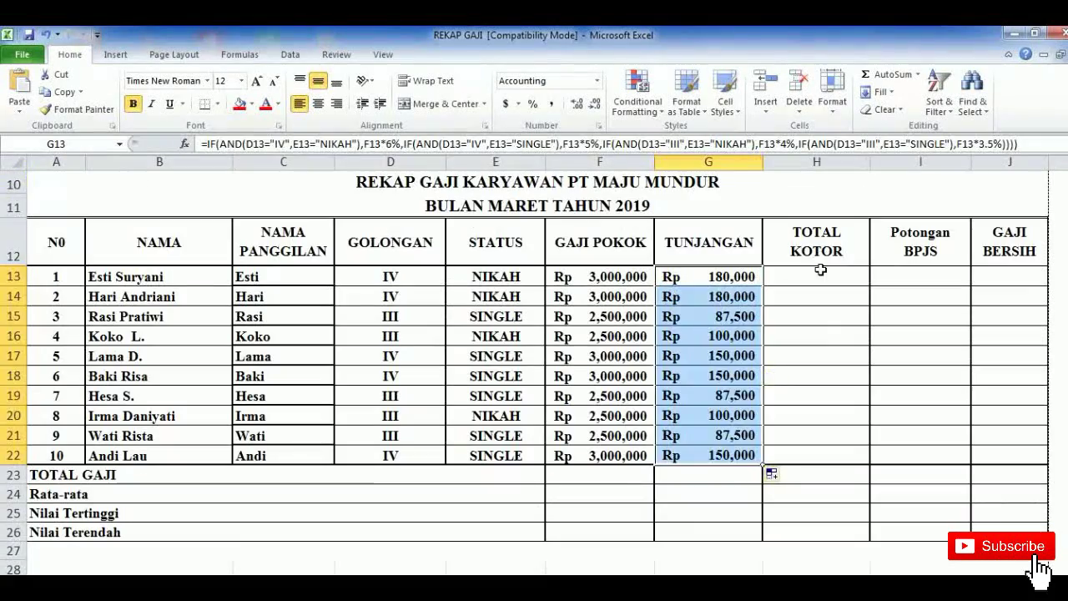
Step: Check the TOTAL KOTOR rule below the table and enter the formula =F13+G13 in H13
click(821, 270)
scroll(820, 270, down, 5)
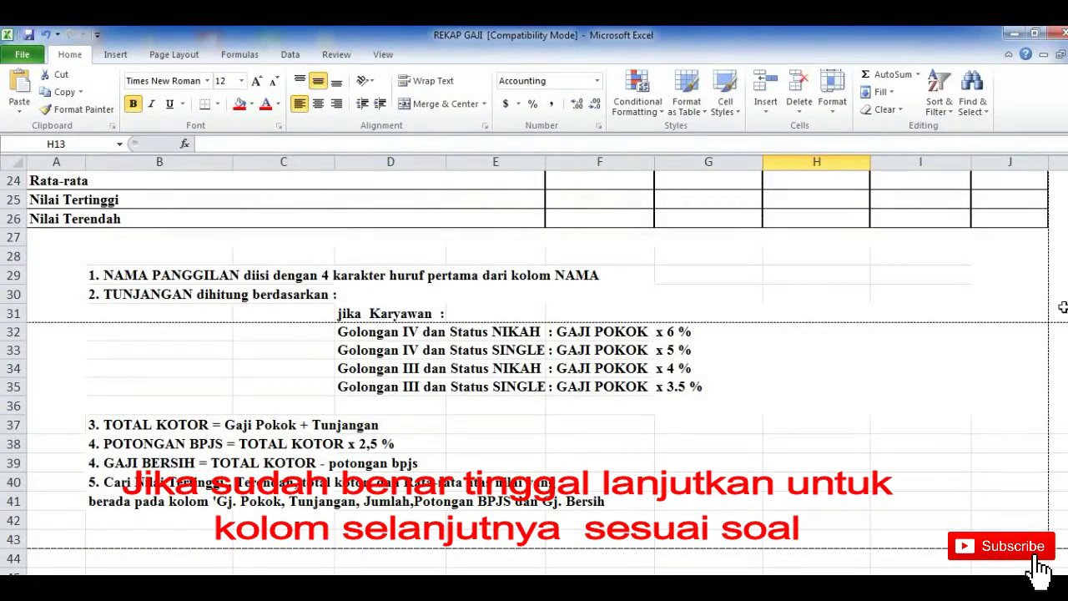
scroll(733, 358, up, 8)
scroll(733, 357, down, 2)
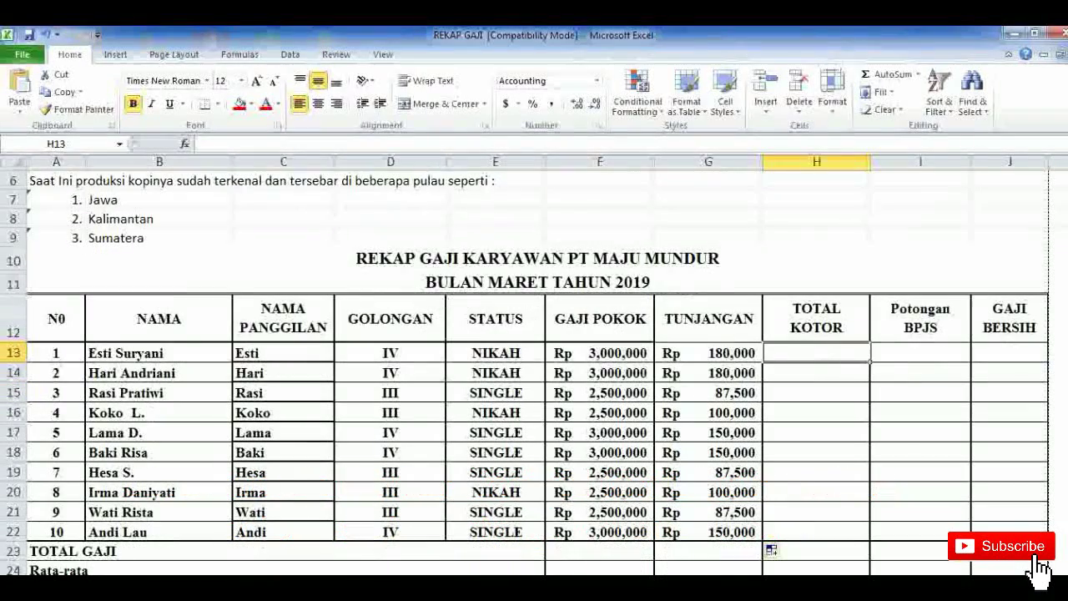
text(=)
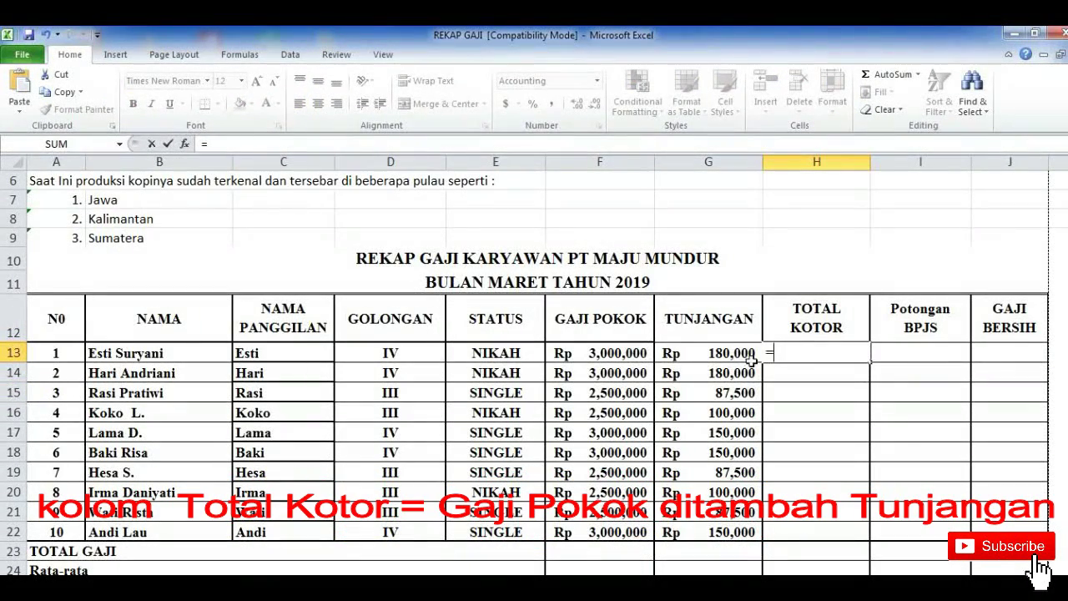
click(627, 349)
text(+)
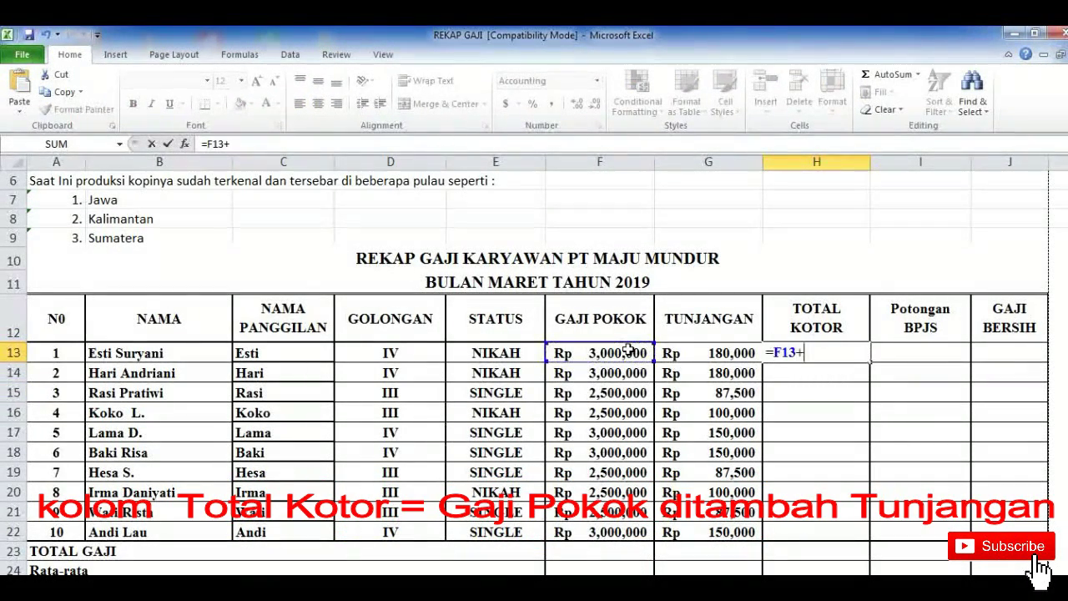
click(710, 351)
key(Return)
Step: Fill the TOTAL KOTOR formula from H13 down to H22
scroll(973, 353, down, 1)
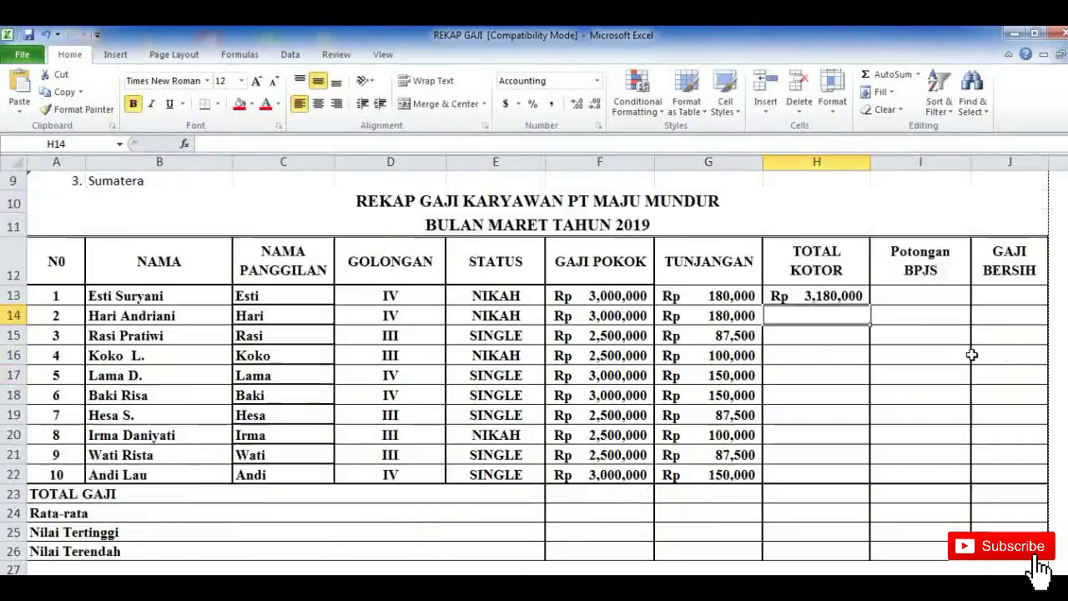
click(844, 296)
drag(870, 306, 862, 480)
Step: Check the POTONGAN BPJS rule below the table, enter =H13*2.5% in I13 and fill the formula down to I22
drag(1062, 266, 1062, 288)
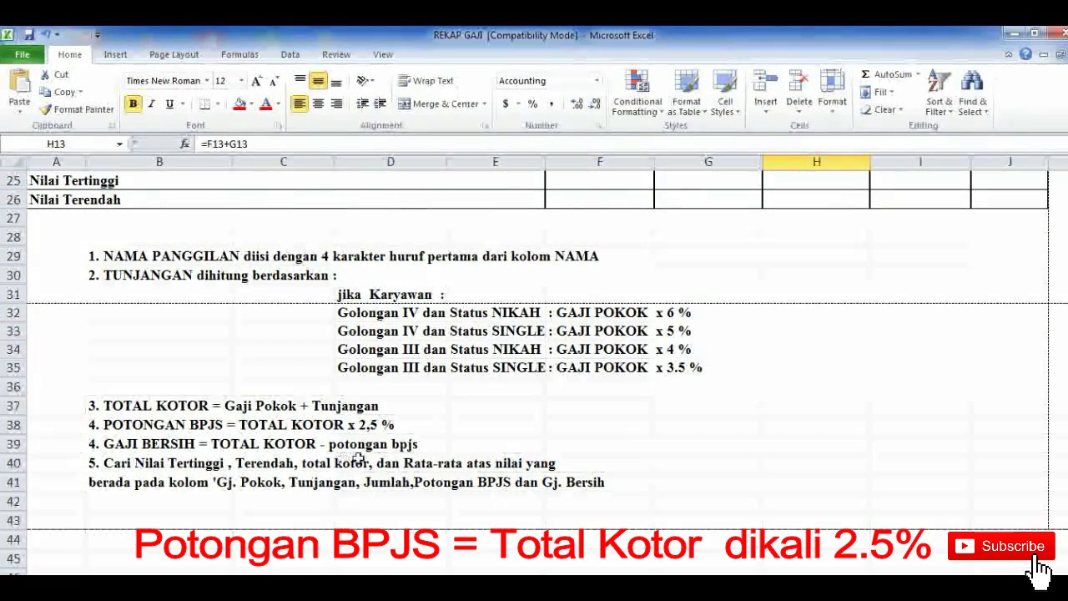
drag(1061, 372, 1062, 359)
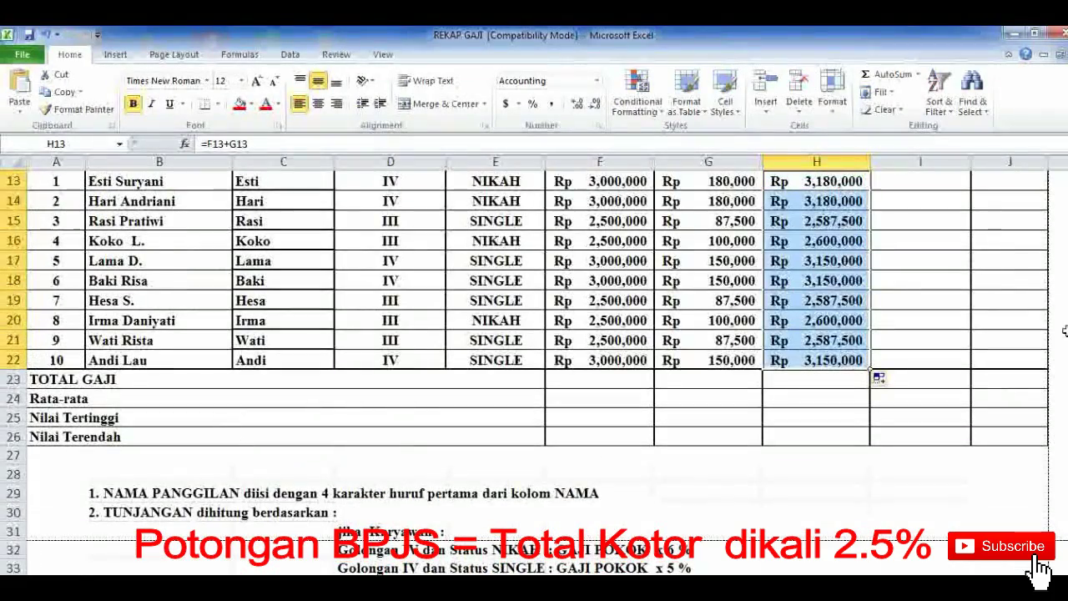
scroll(876, 451, up, 4)
click(930, 459)
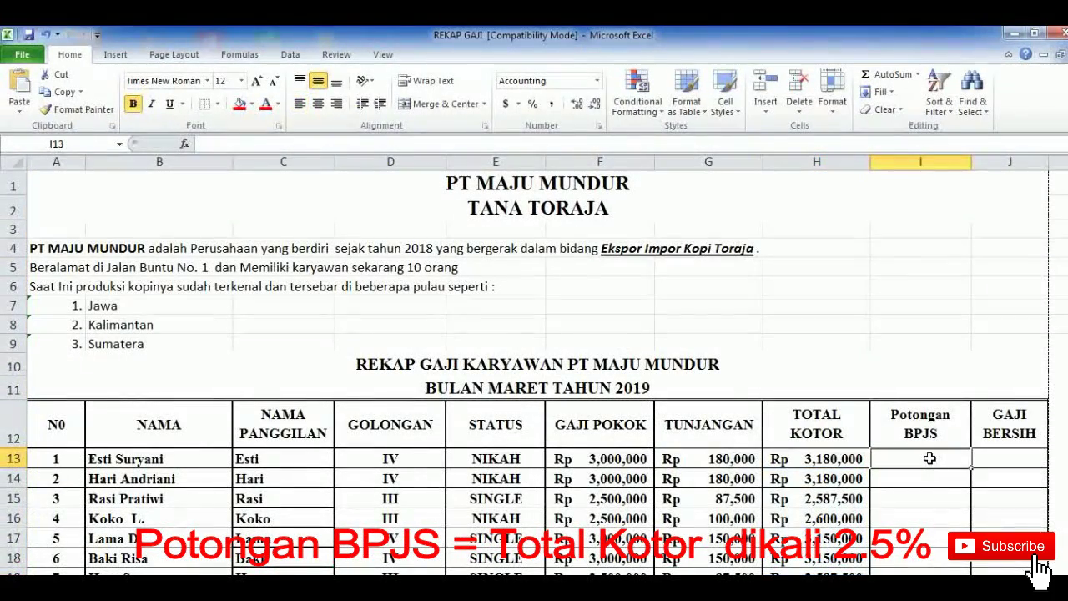
text(=)
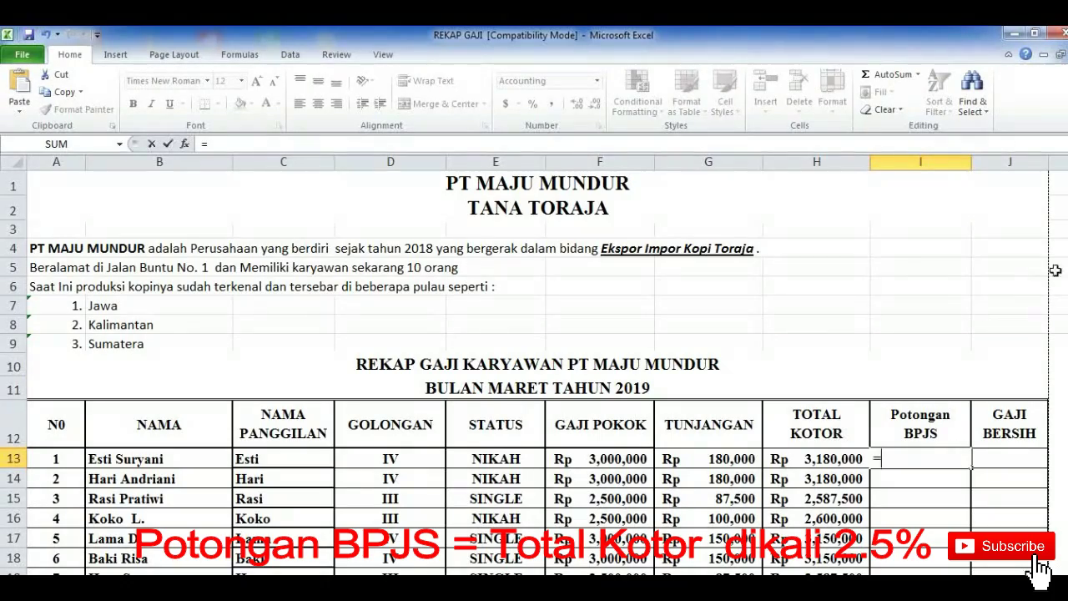
scroll(877, 357, down, 2)
click(813, 357)
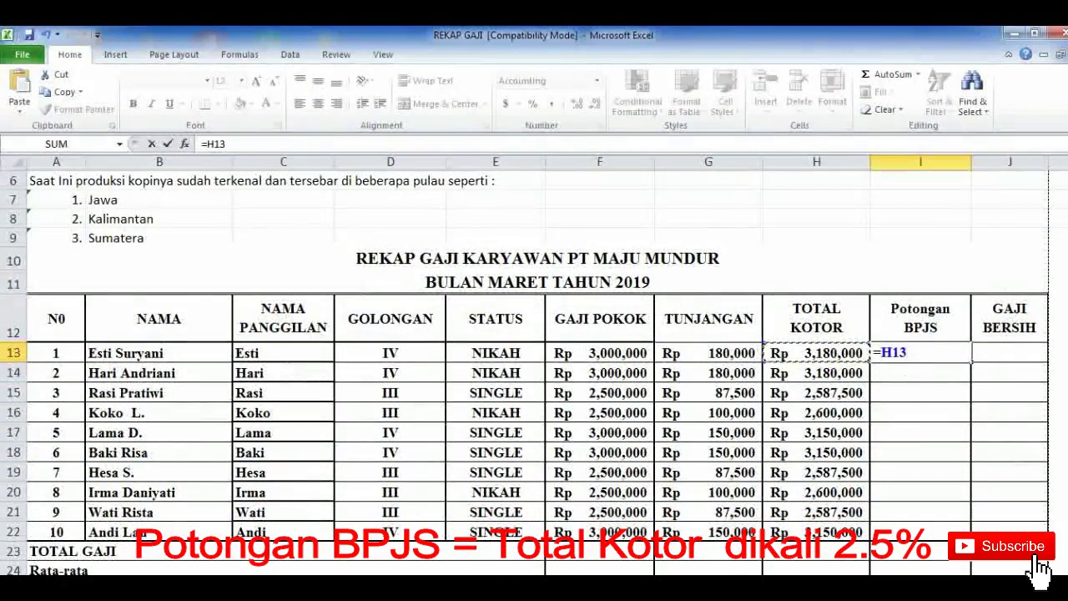
scroll(813, 357, down, 4)
scroll(535, 367, down, 1)
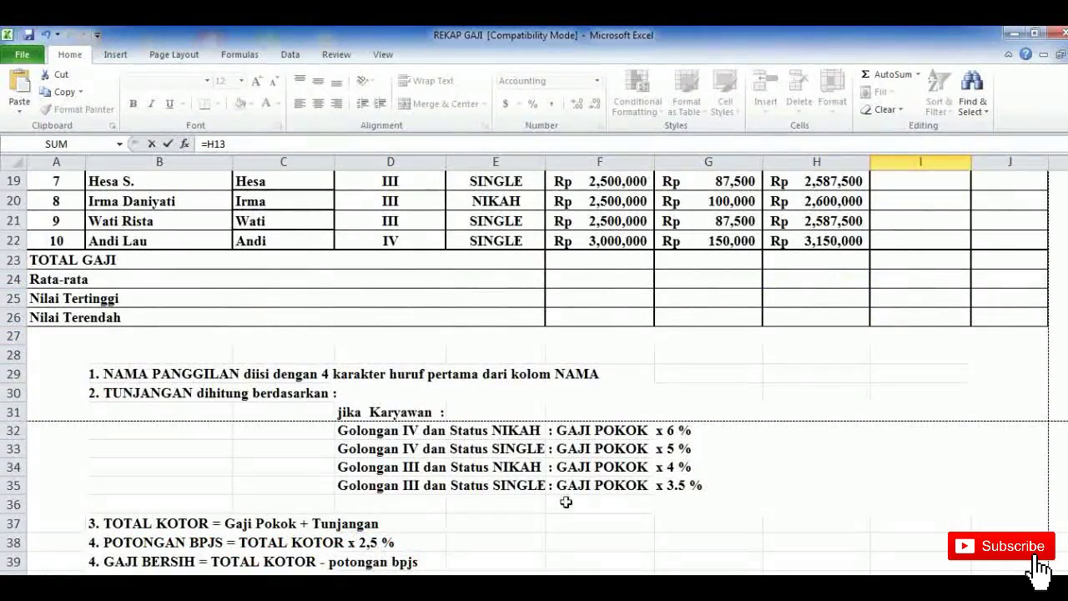
scroll(890, 352, up, 4)
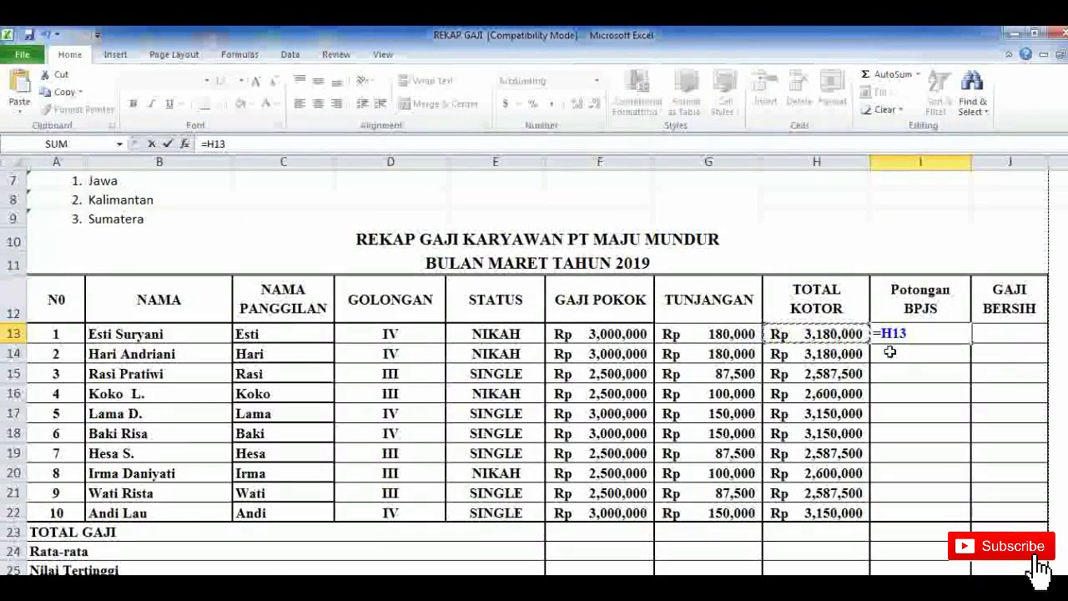
text(*2.5%)
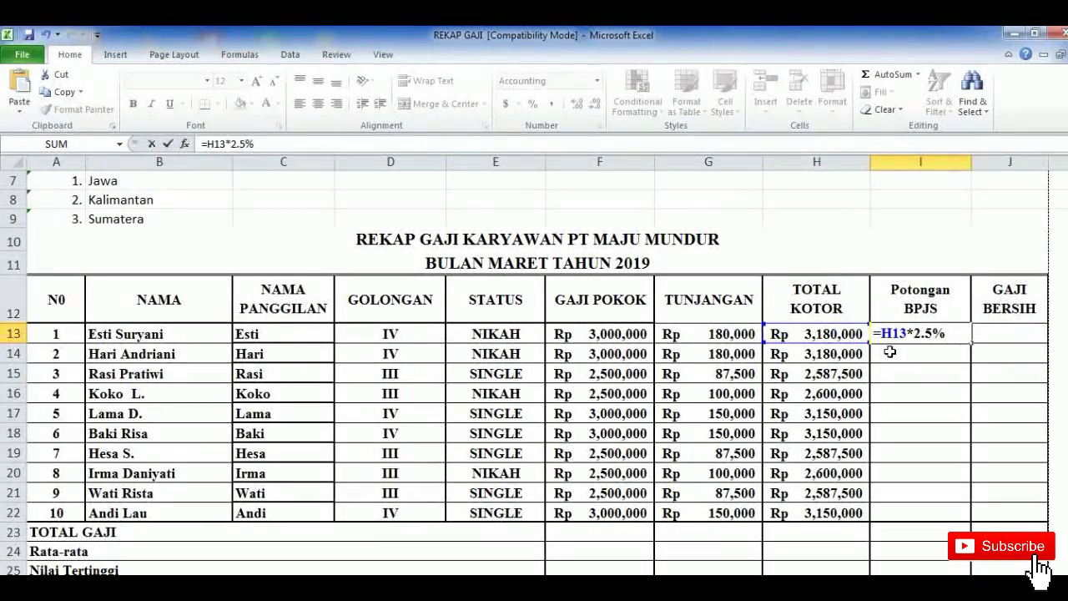
key(Return)
click(952, 334)
drag(971, 342, 972, 521)
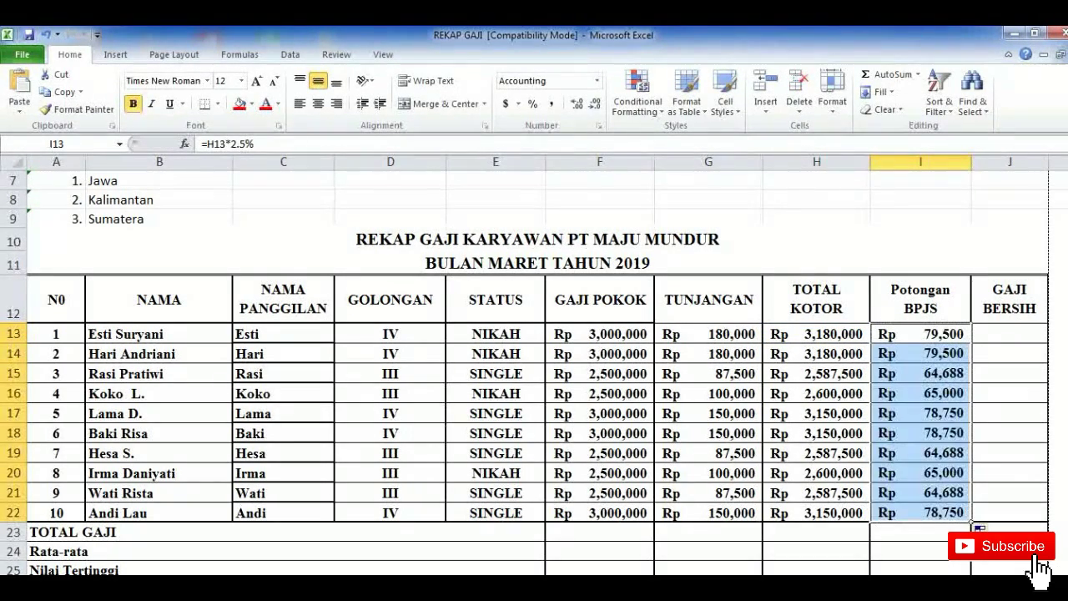
Step: Check the GAJI BERSIH rule below the table and enter the formula =H13-I13 in J13
drag(1067, 246, 1067, 289)
click(1004, 252)
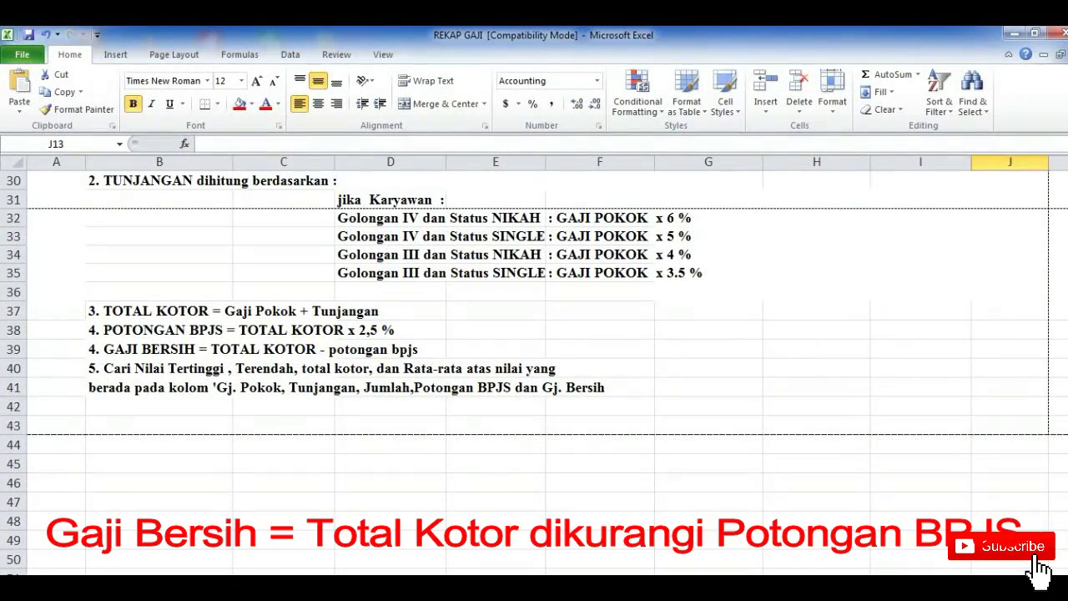
scroll(1066, 402, up, 9)
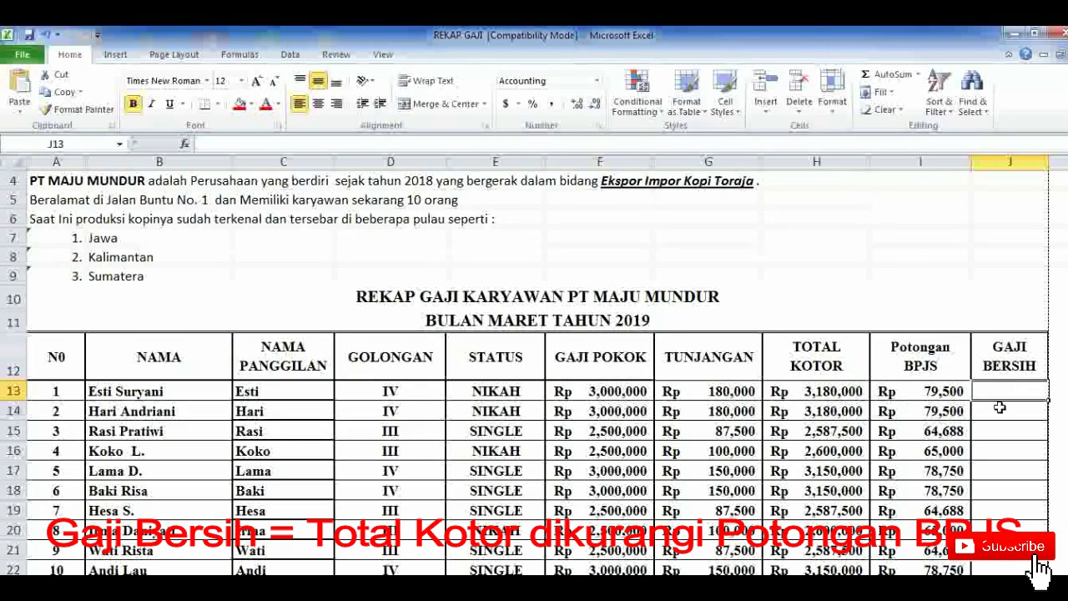
text(=)
click(826, 392)
text(-)
click(921, 391)
key(Return)
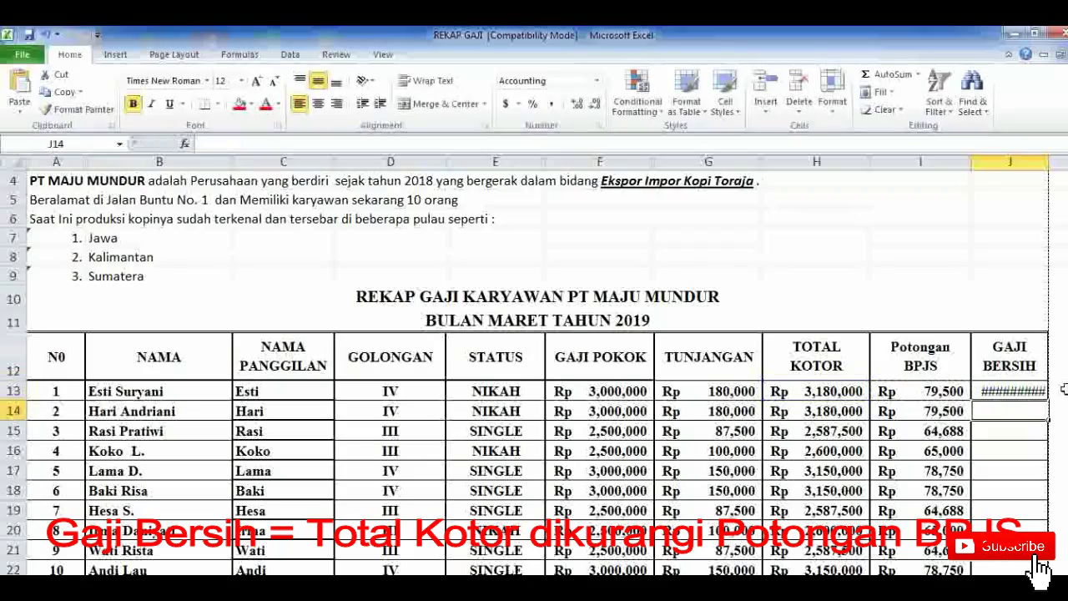
Step: Widen column J to fit the GAJI BERSIH amounts and fill the formula from J13 down to J22
drag(1049, 164, 1067, 165)
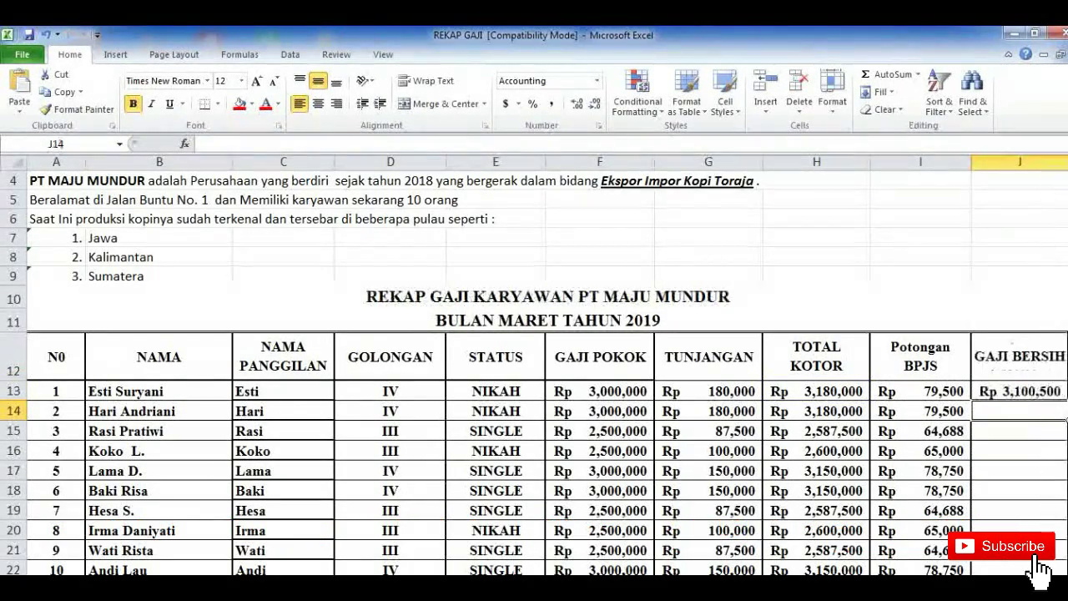
drag(1067, 217, 1067, 226)
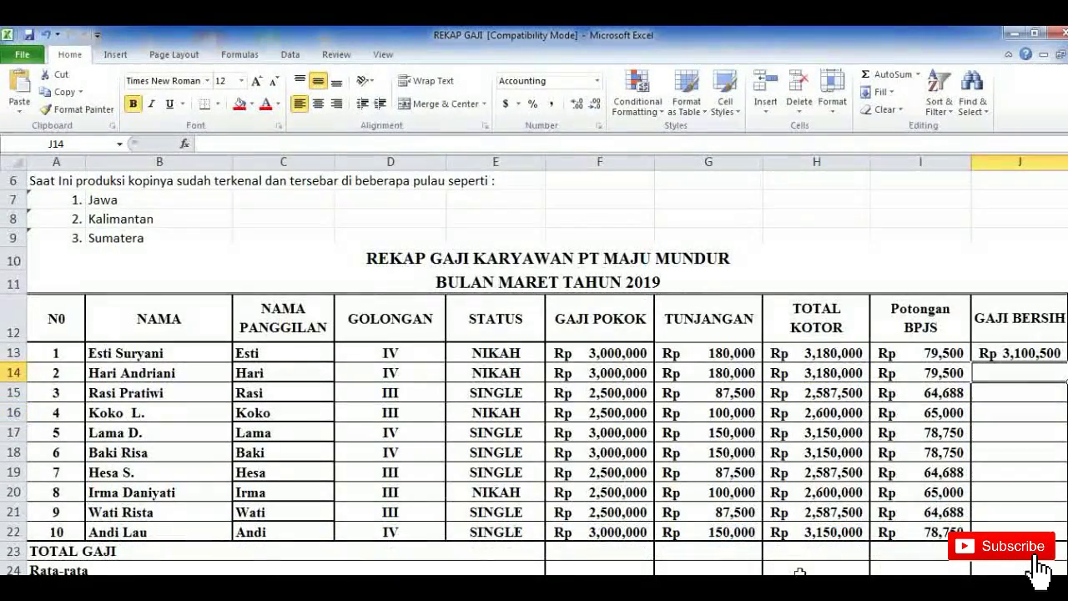
drag(800, 582, 814, 582)
scroll(966, 419, down, 1)
click(989, 297)
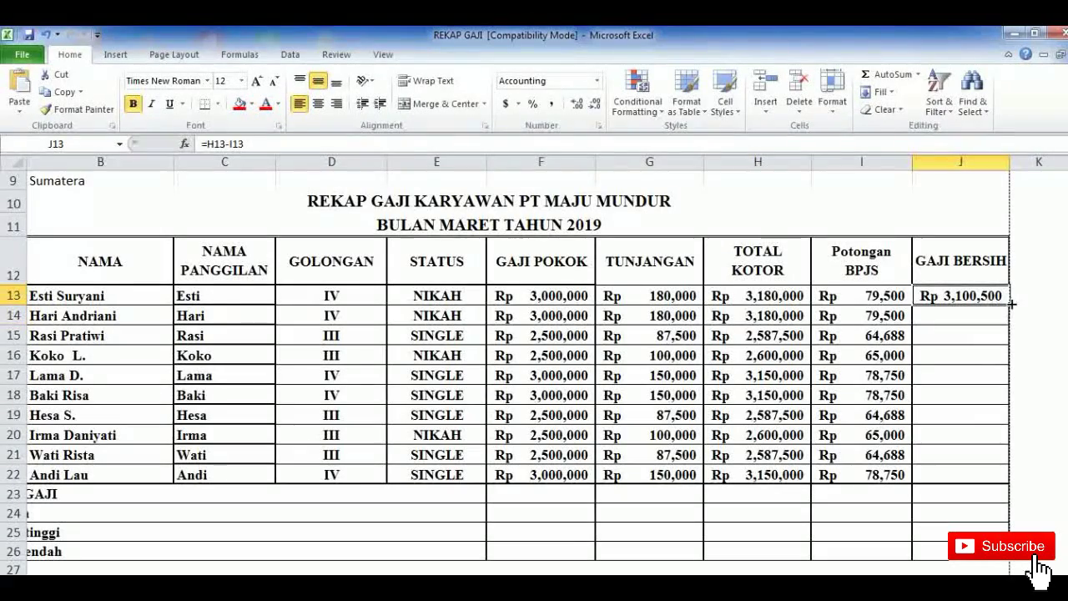
drag(1013, 321, 1012, 476)
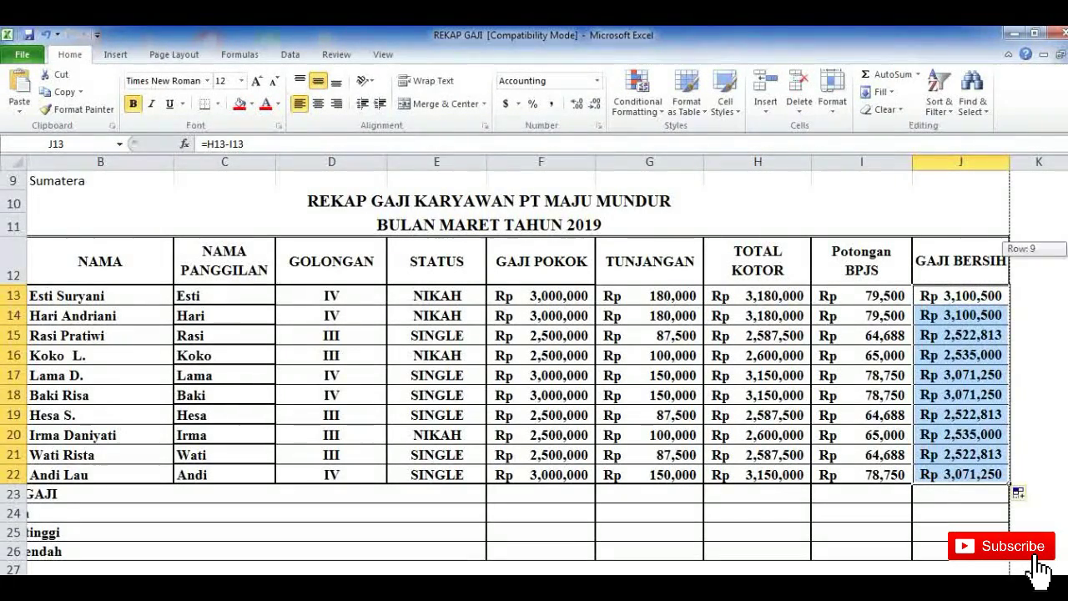
Step: Review rule 5 below the table and enter =SUM(F13:F22) in F23 for the TOTAL GAJI of GAJI POKOK
scroll(1027, 250, down, 1)
scroll(548, 364, left, 1)
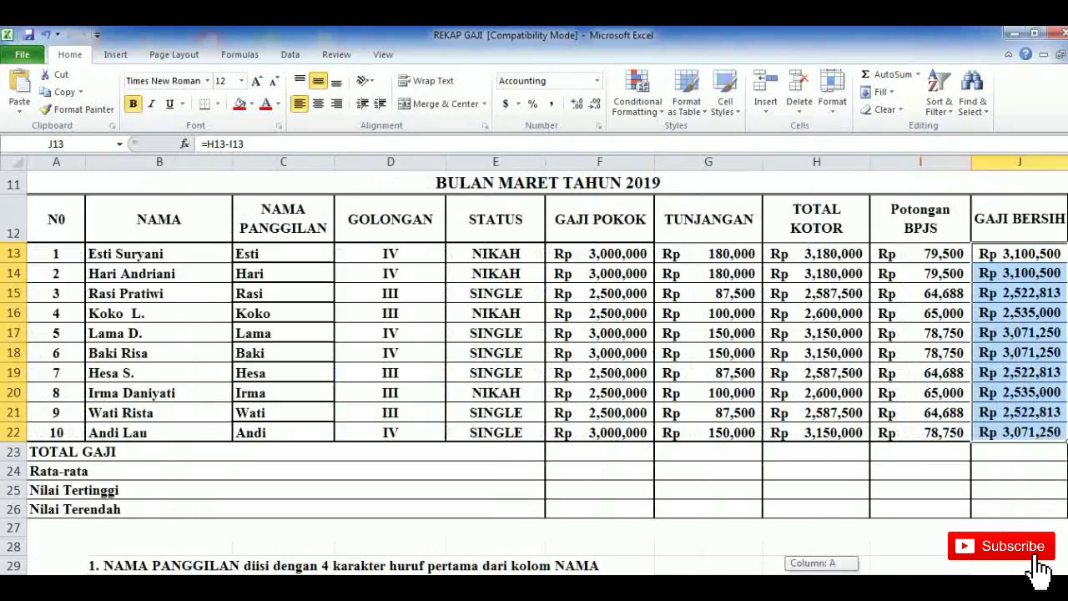
click(589, 451)
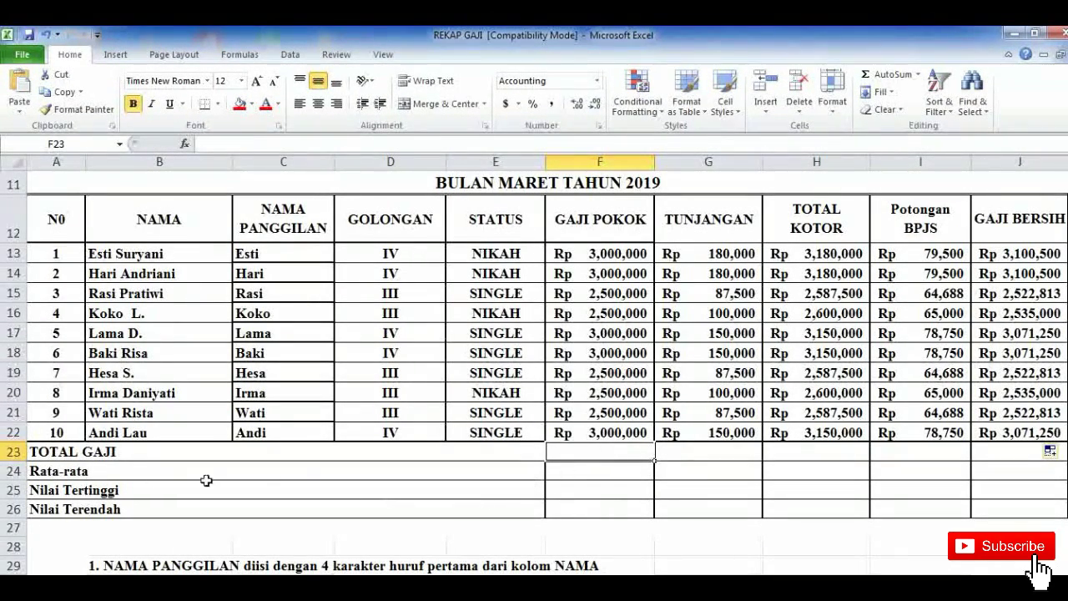
scroll(508, 530, down, 4)
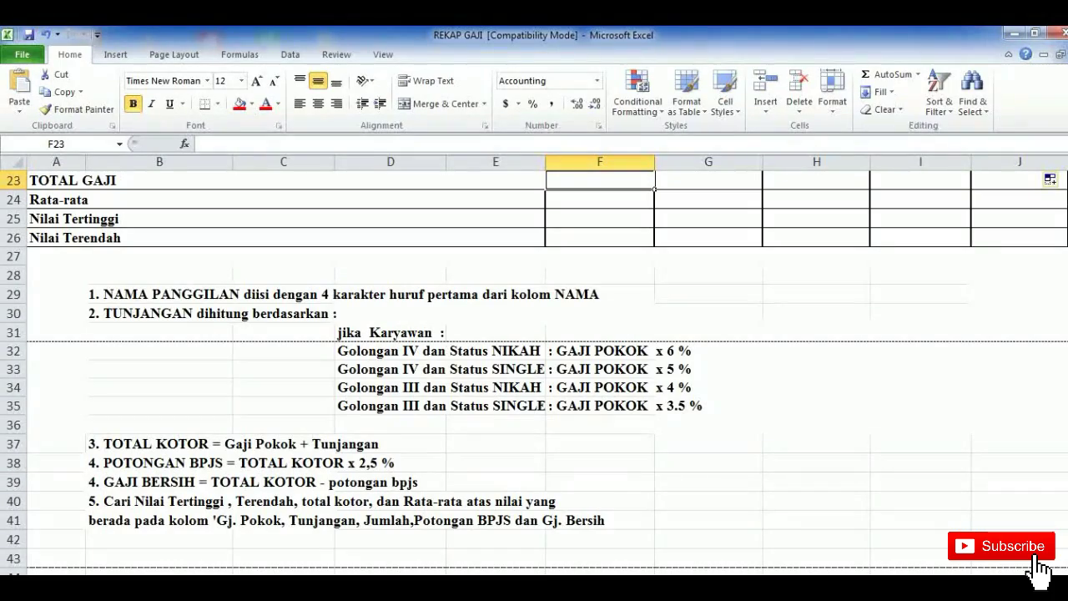
scroll(534, 370, up, 1)
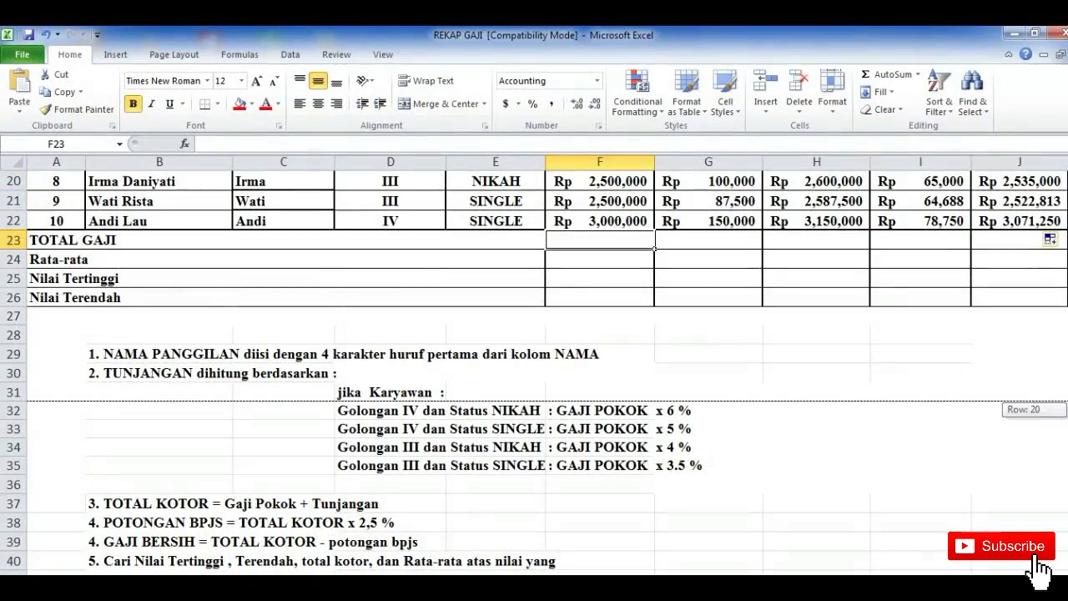
scroll(535, 370, up, 3)
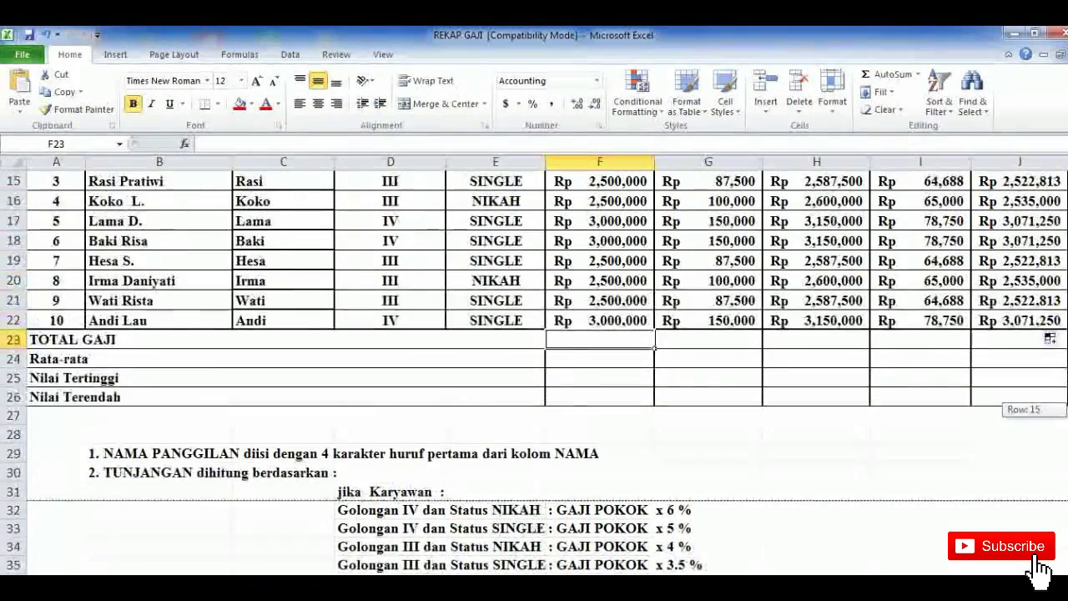
text(=)
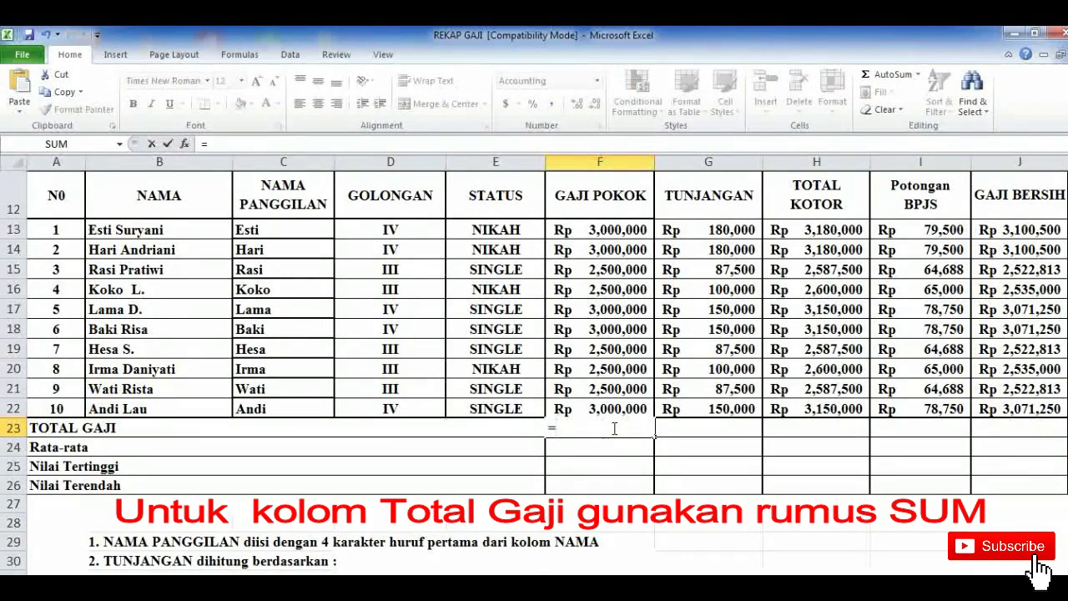
text(SUM()
drag(601, 229, 612, 408)
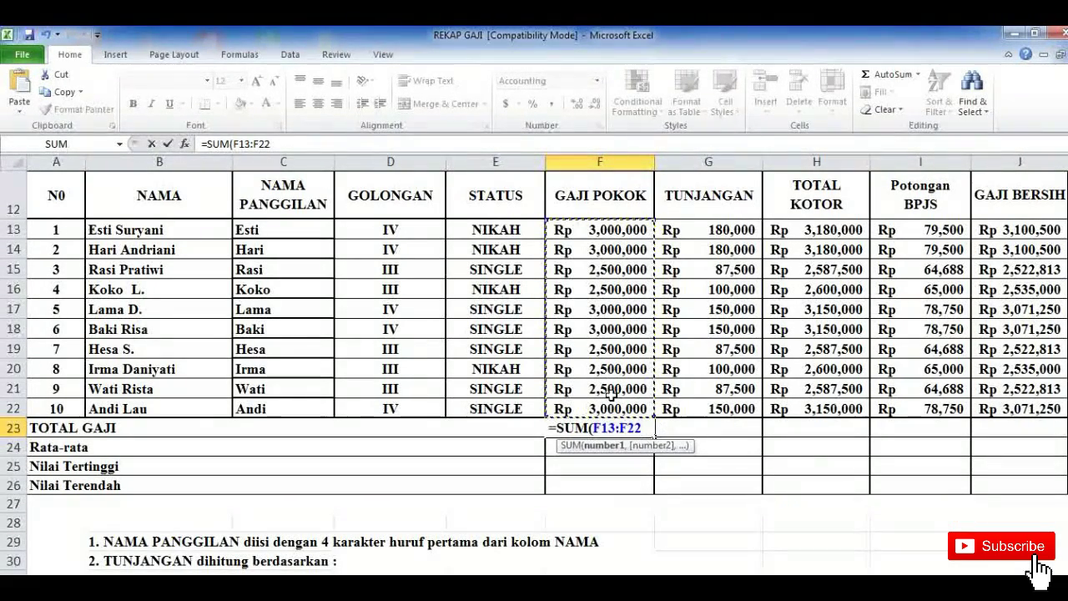
text())
key(Return)
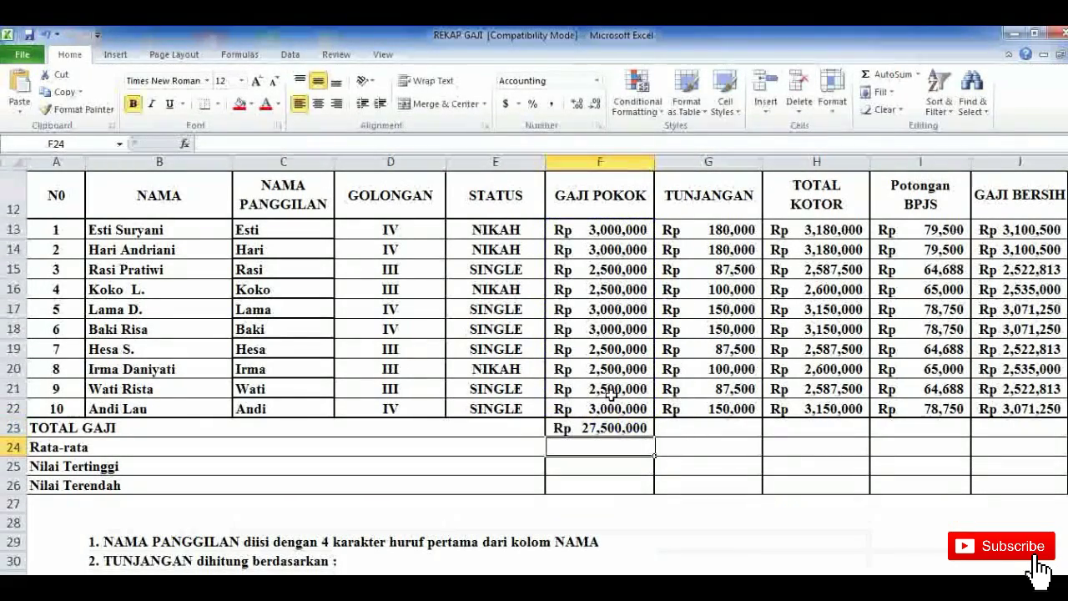
Step: Recheck the summary rule and enter =AVERAGE(F13:F22) in F24 for the Rata-rata of GAJI POKOK
scroll(516, 482, down, 5)
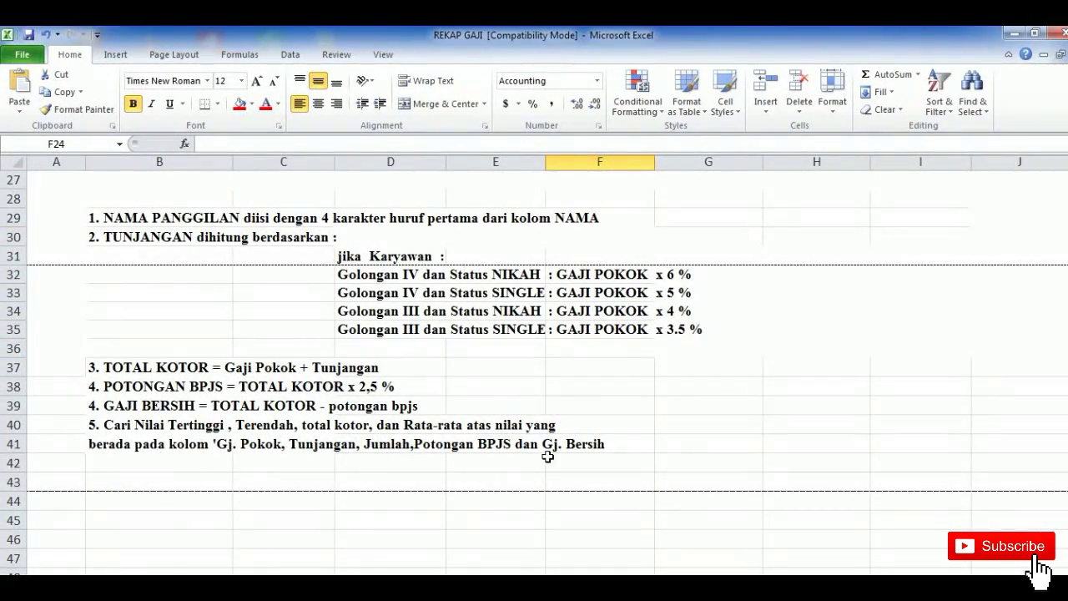
scroll(548, 451, up, 5)
scroll(588, 426, down, 1)
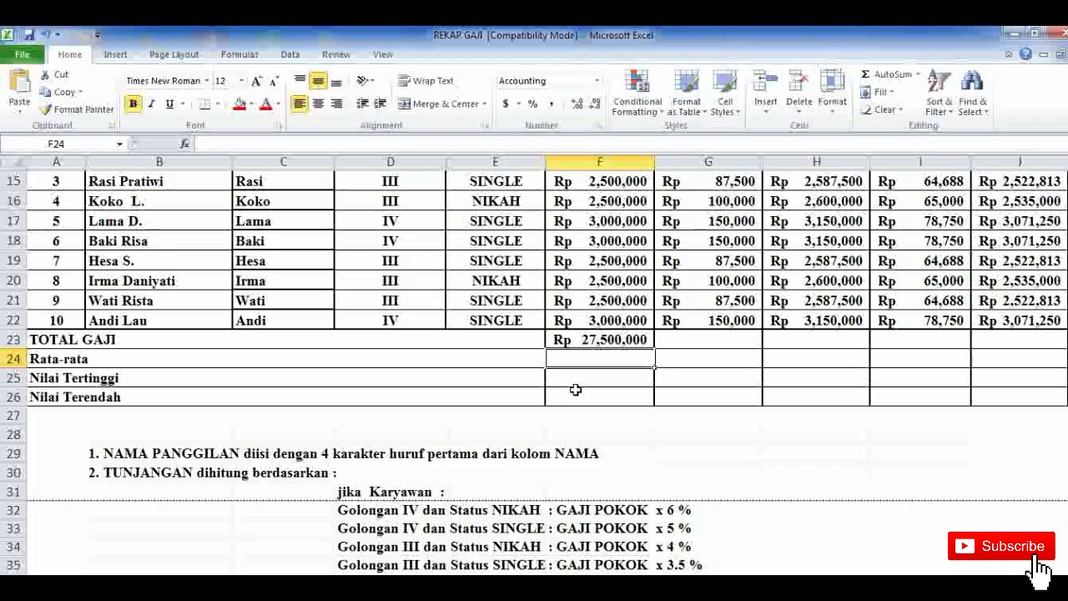
text(=)
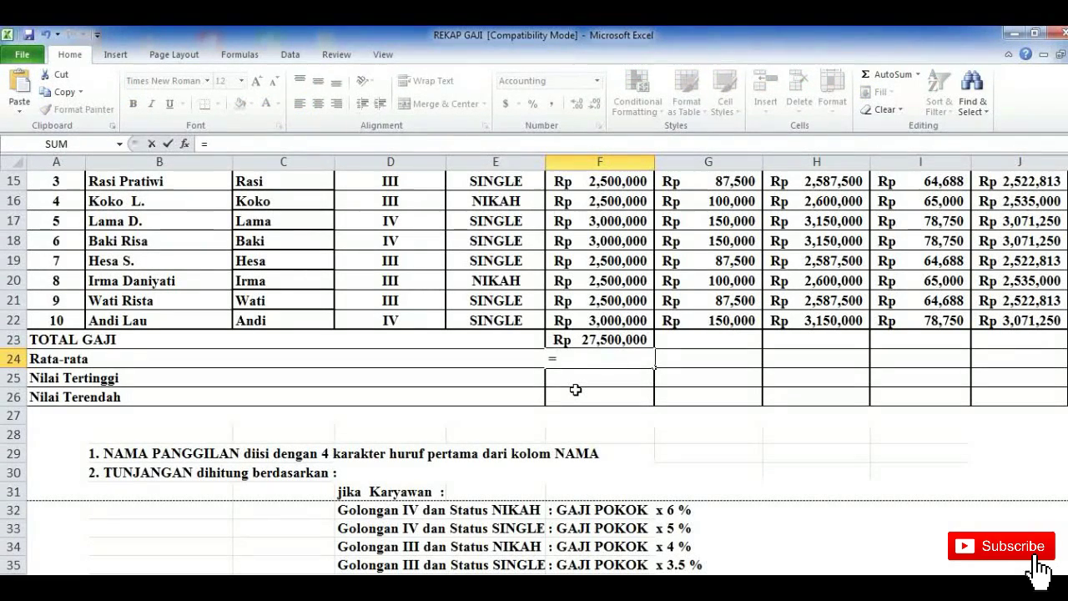
text(AVERAGE()
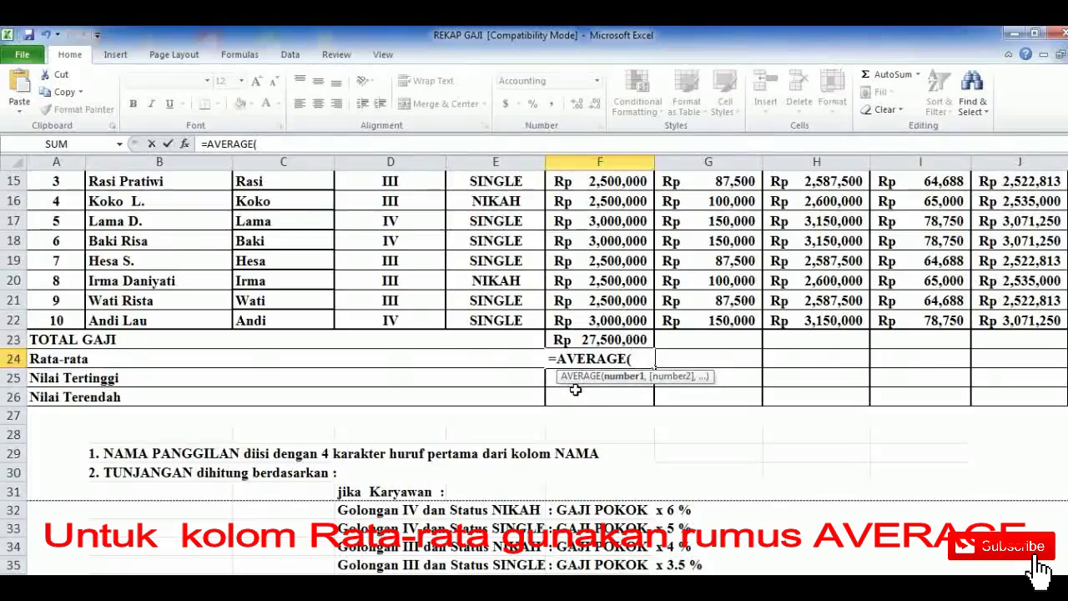
scroll(575, 389, up, 2)
drag(595, 296, 607, 472)
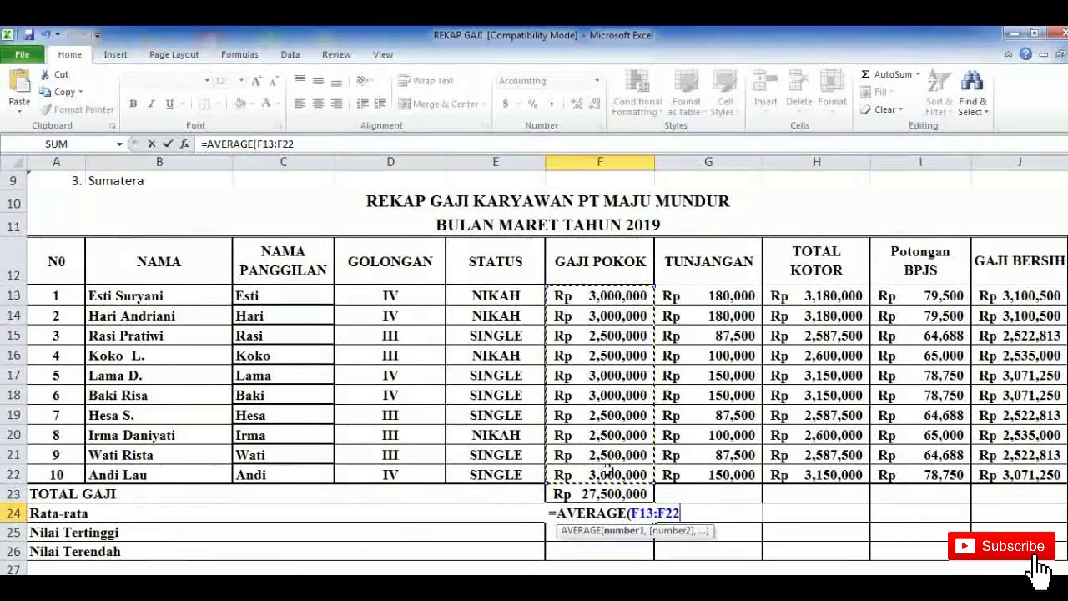
text())
key(Return)
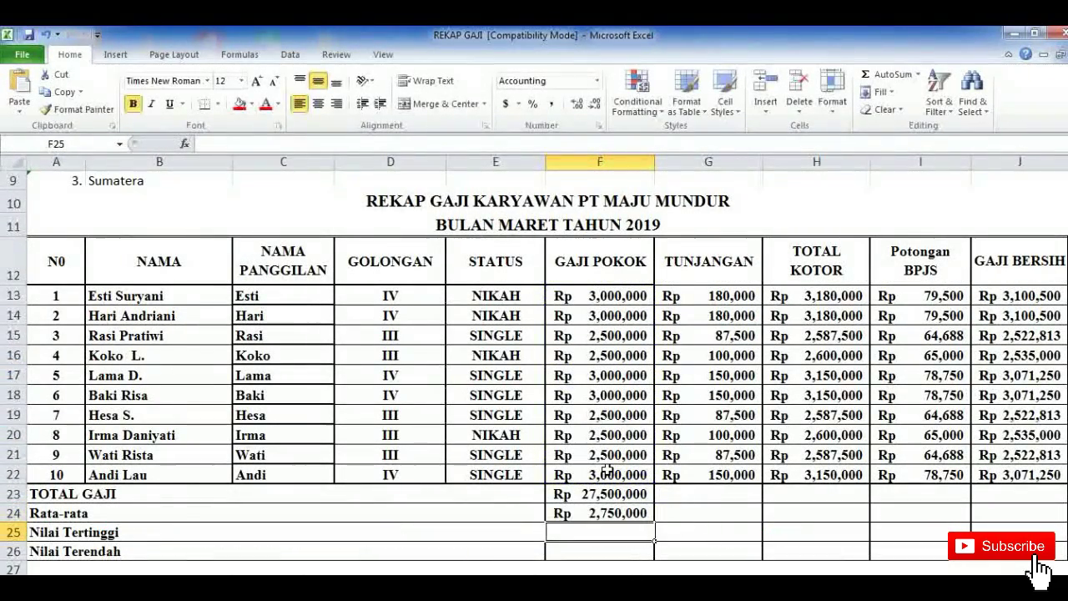
Step: Check the summary rule below the table and enter =MAX(F13:F22) in F25 for the Nilai Tertinggi of GAJI POKOK
scroll(607, 472, down, 3)
scroll(605, 459, up, 2)
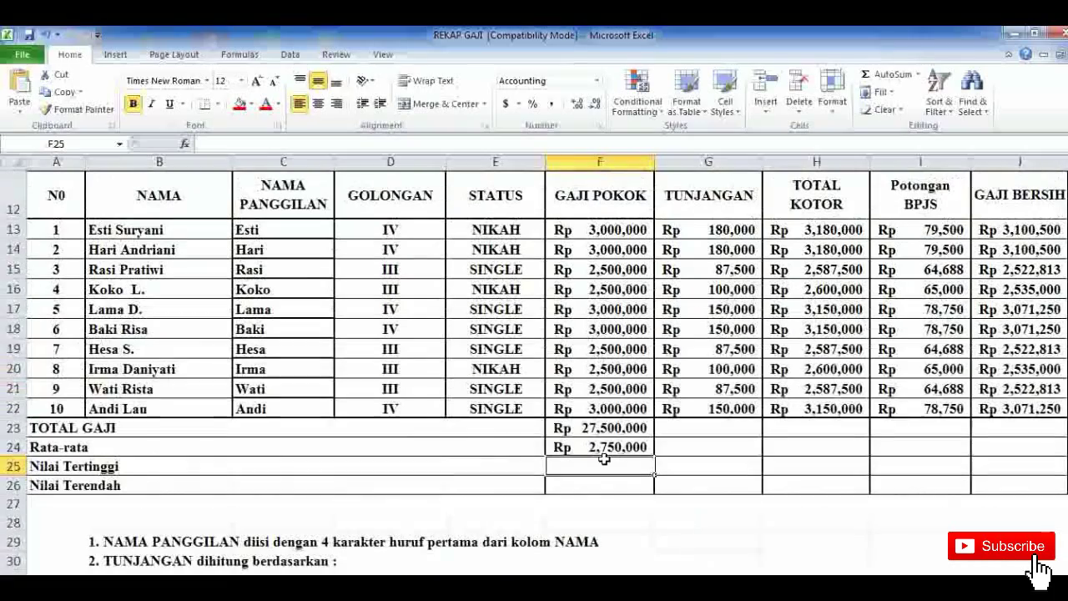
scroll(603, 459, down, 3)
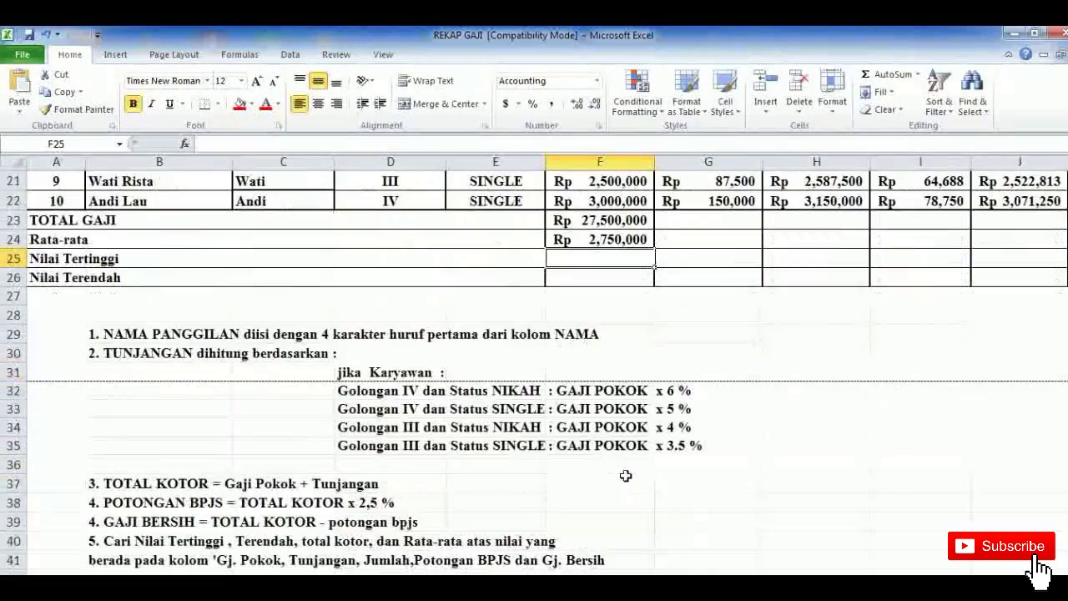
scroll(603, 465, down, 1)
text(=)
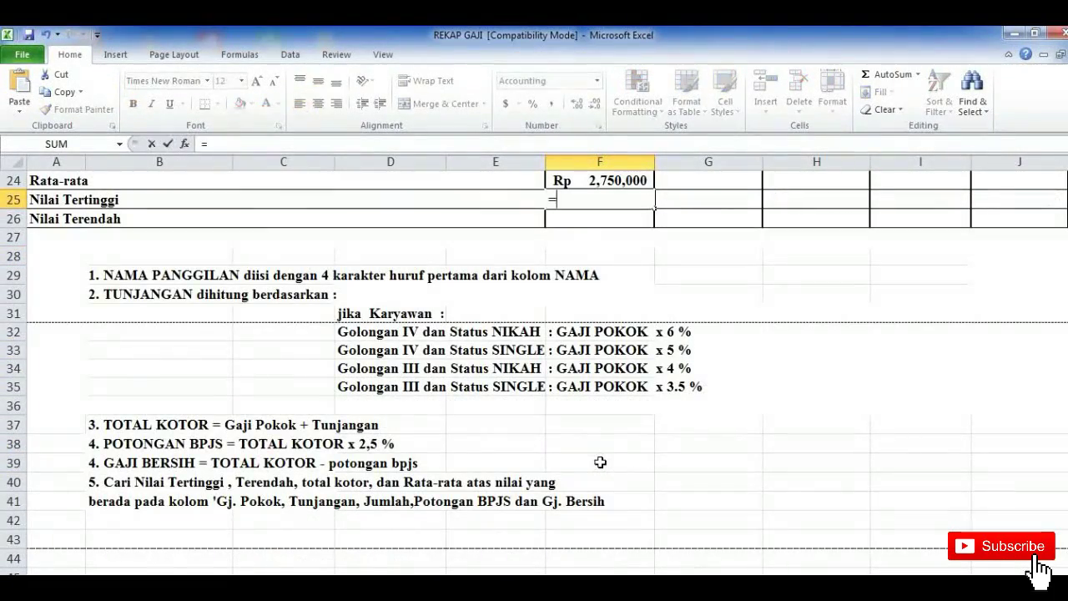
scroll(600, 462, up, 4)
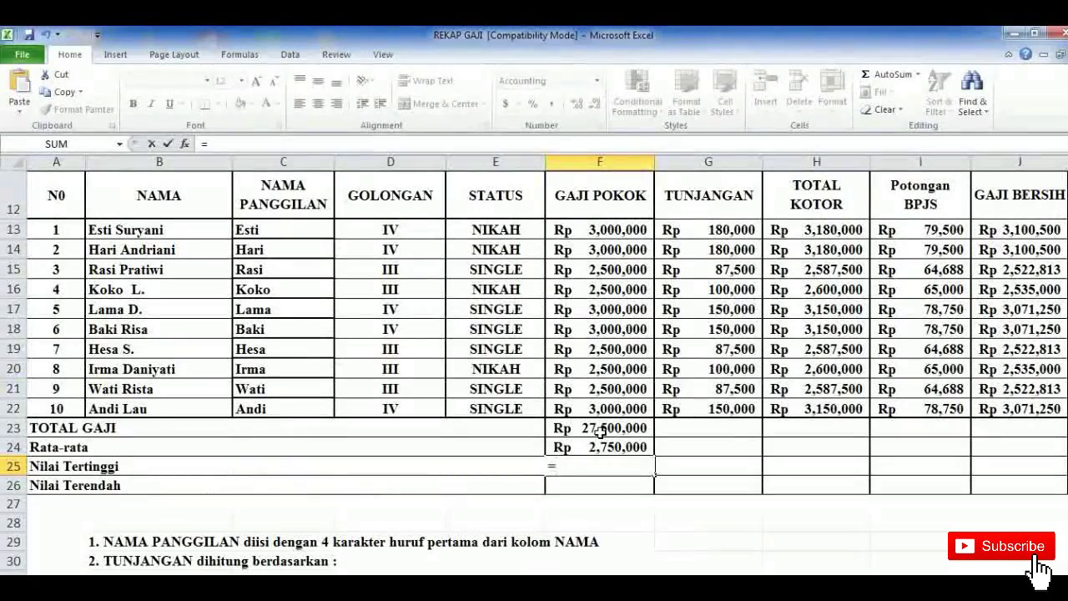
text(MAX()
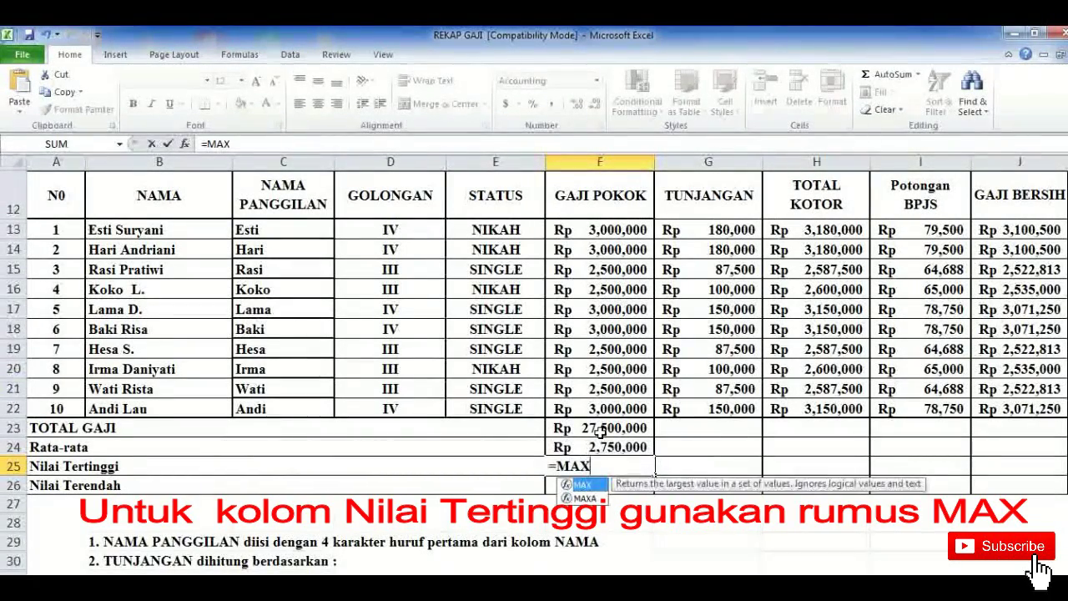
drag(574, 236, 610, 409)
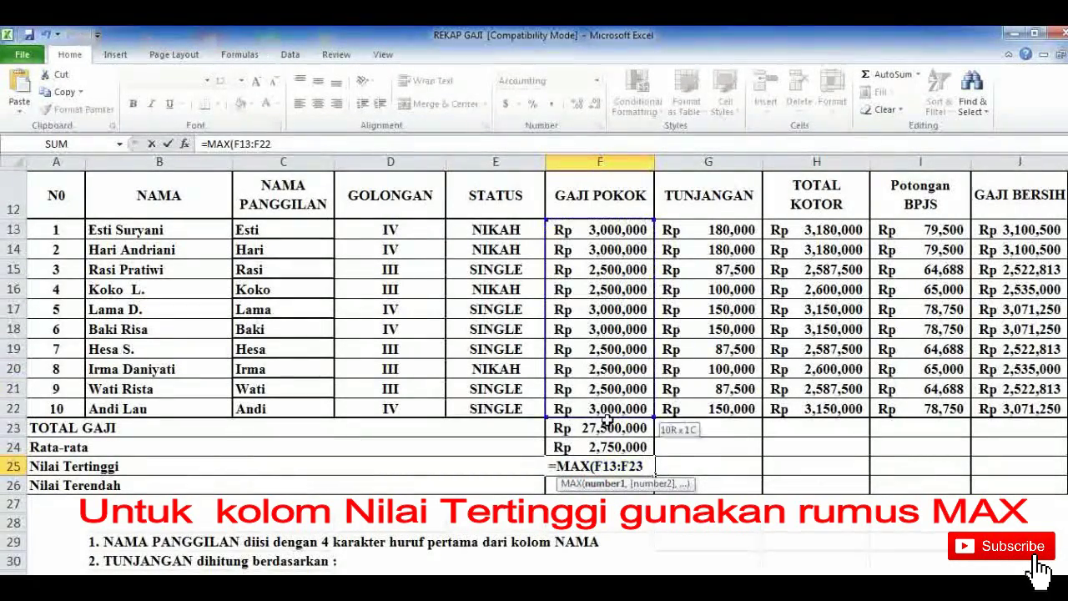
text())
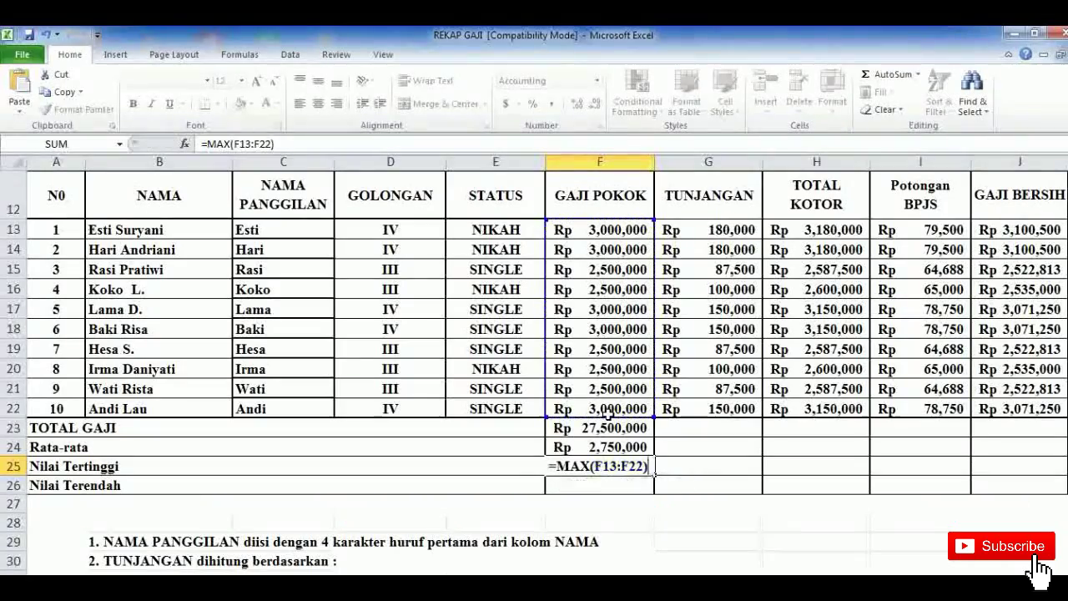
key(Return)
Step: Recheck the summary rule and enter =MIN(F13:F22) in F26 for the Nilai Terendah of GAJI POKOK
text(=)
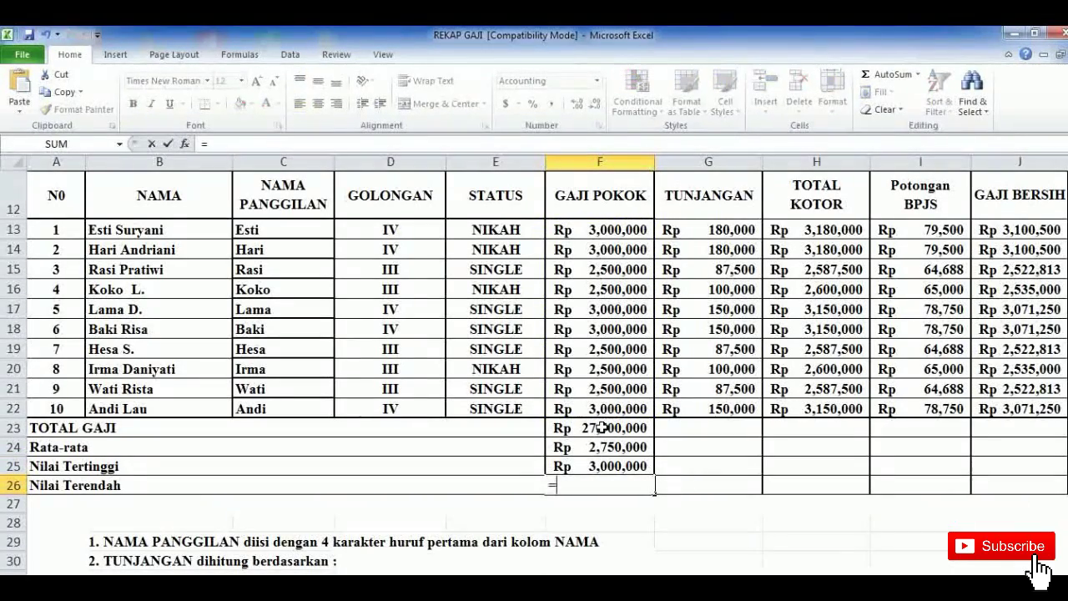
scroll(580, 468, down, 5)
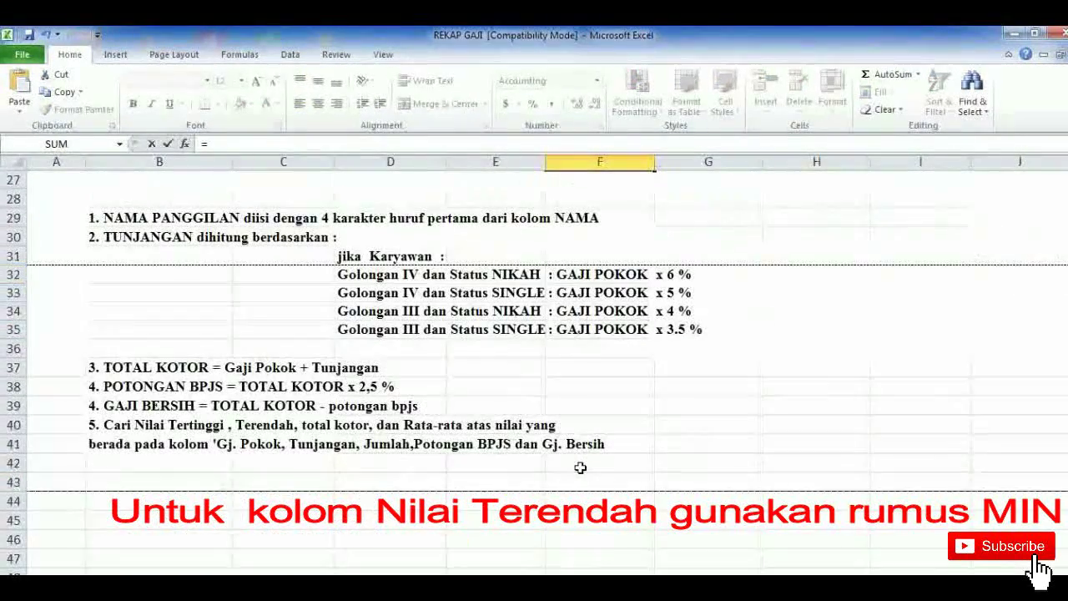
scroll(539, 457, up, 8)
scroll(637, 470, down, 4)
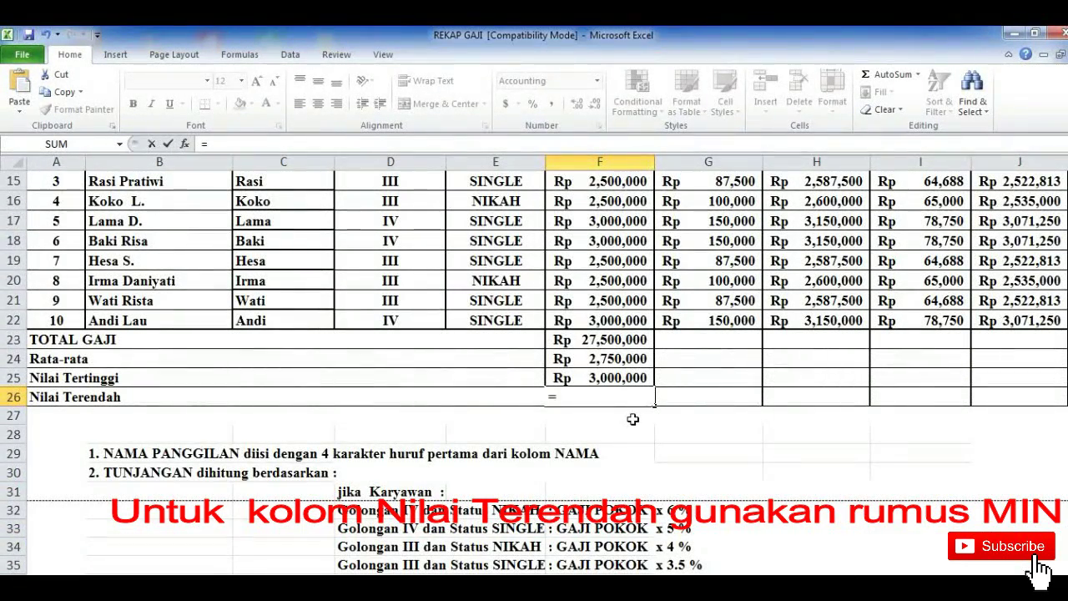
text(MIN()
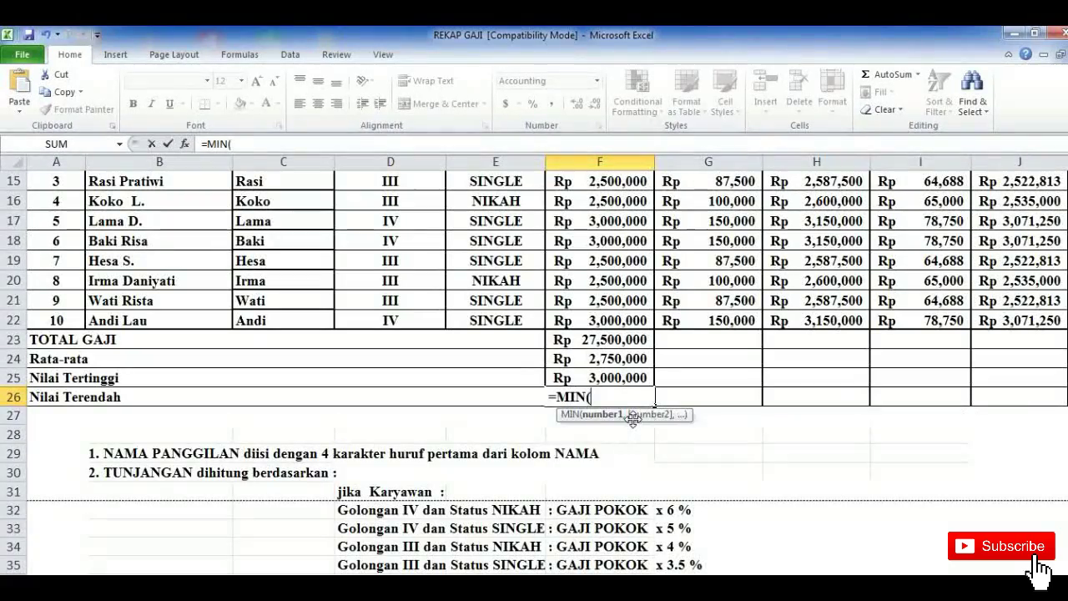
scroll(633, 418, up, 2)
drag(576, 296, 589, 475)
text())
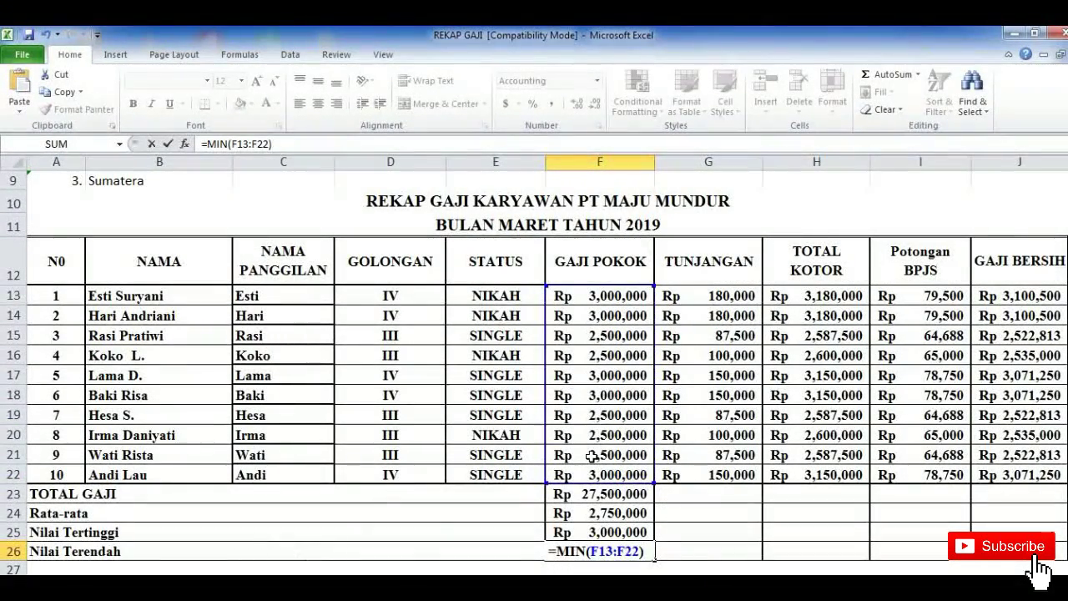
key(Return)
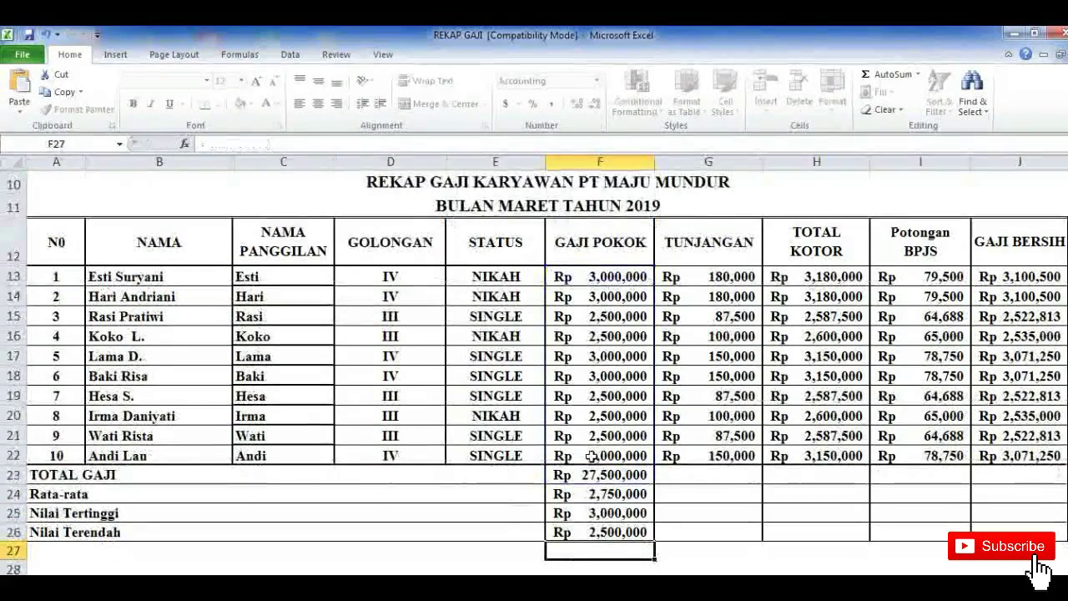
key(Up)
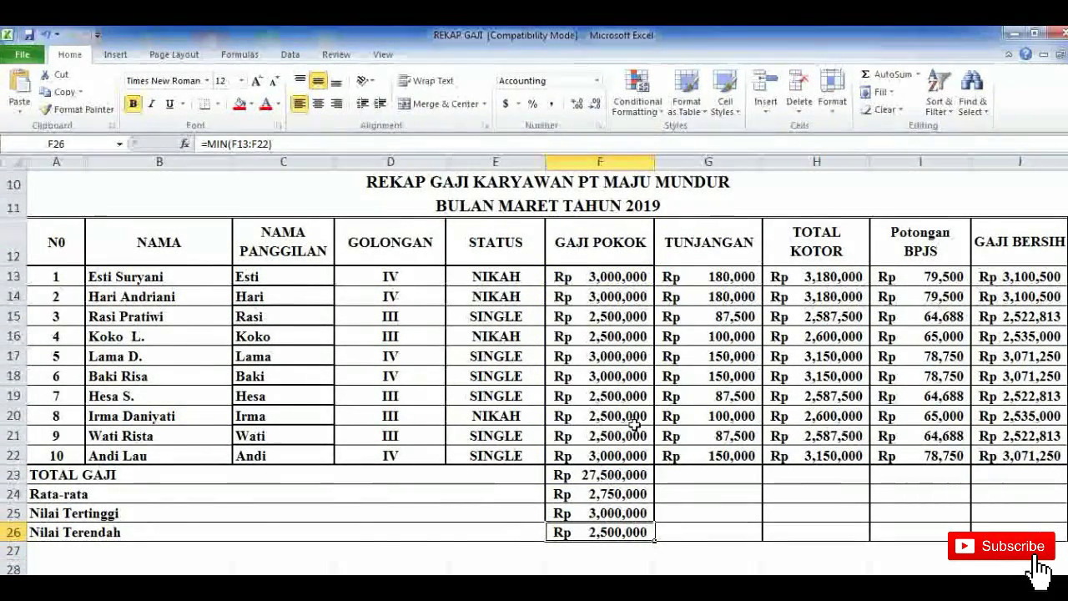
scroll(636, 426, down, 2)
drag(601, 319, 610, 376)
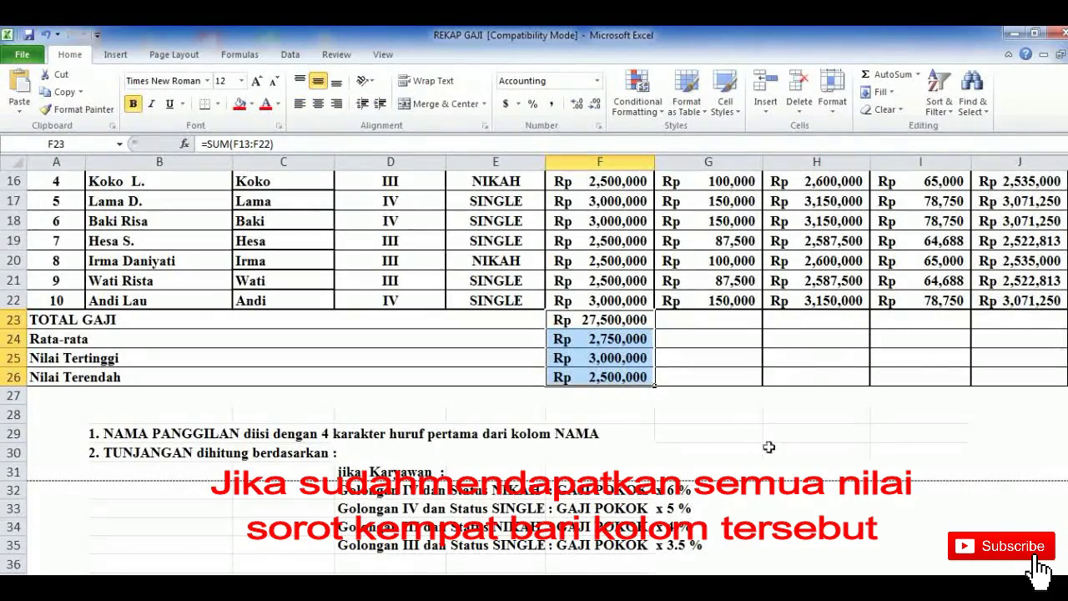
scroll(804, 406, down, 3)
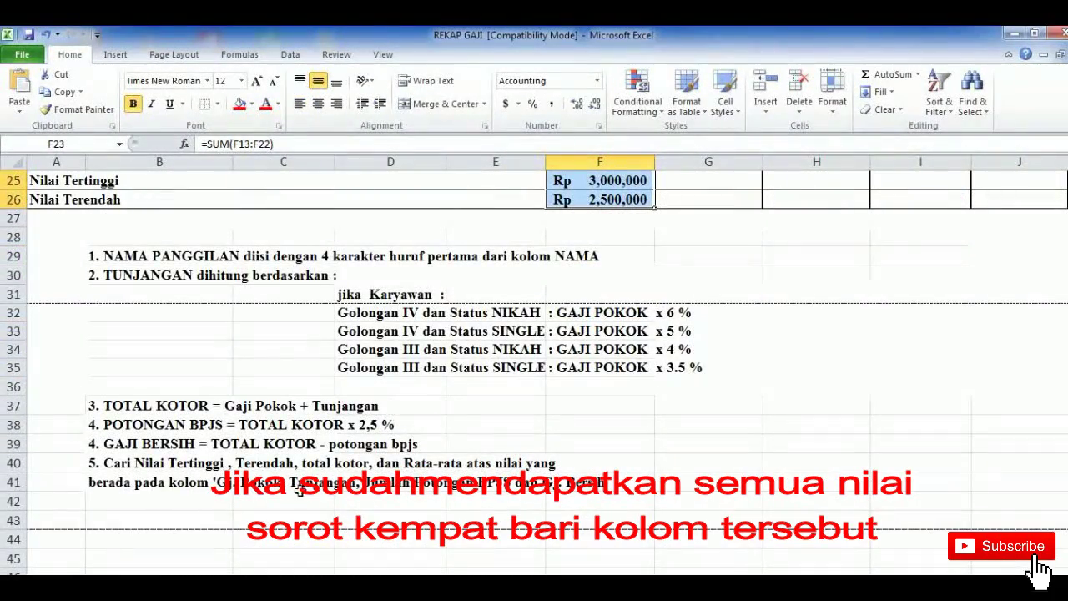
scroll(568, 487, up, 7)
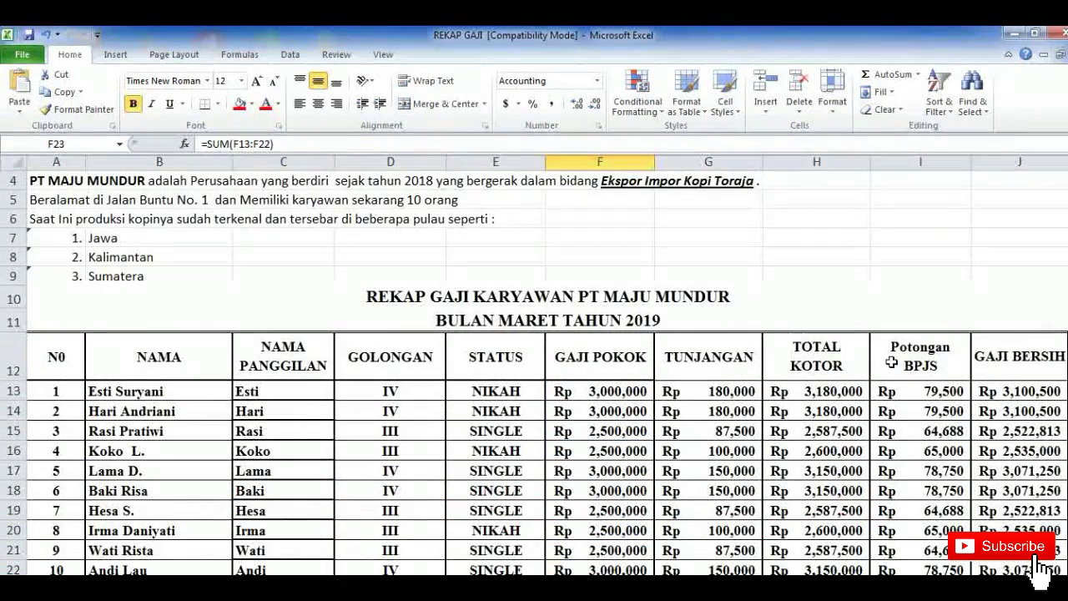
scroll(768, 389, down, 6)
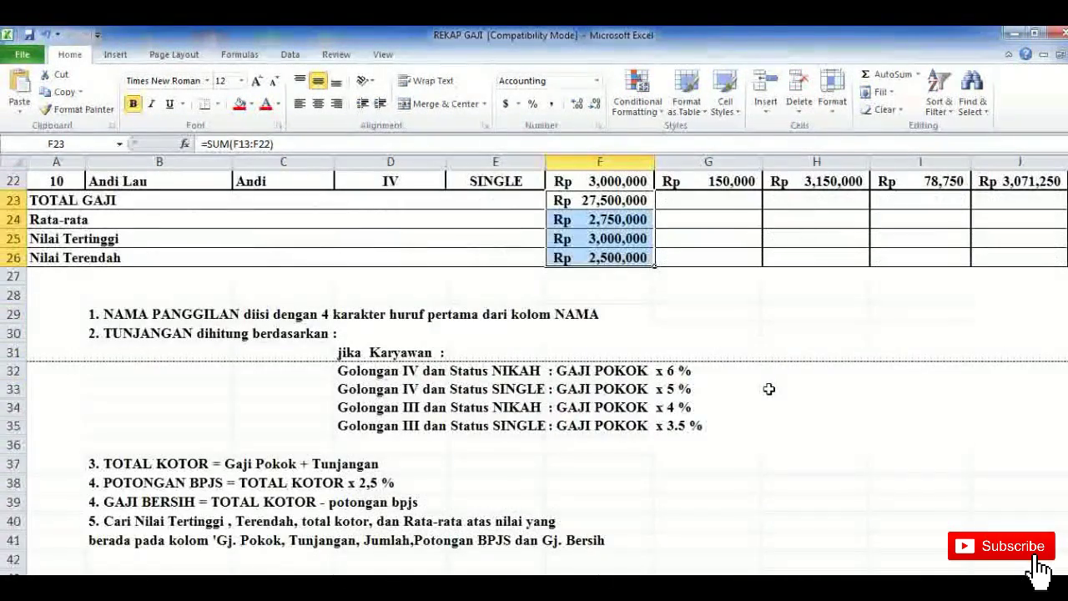
scroll(661, 320, up, 1)
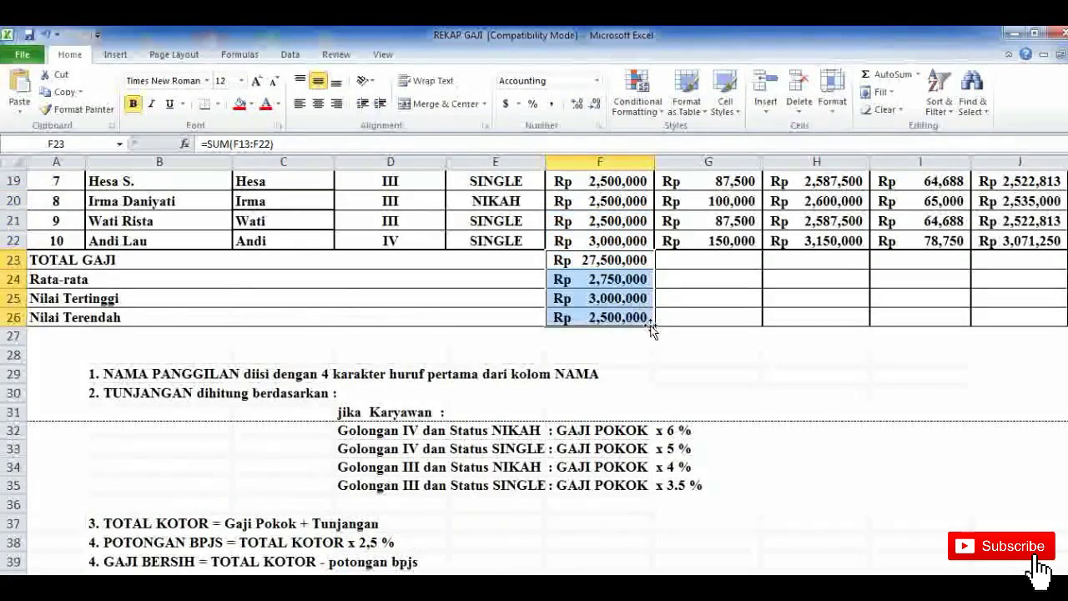
drag(657, 323, 870, 320)
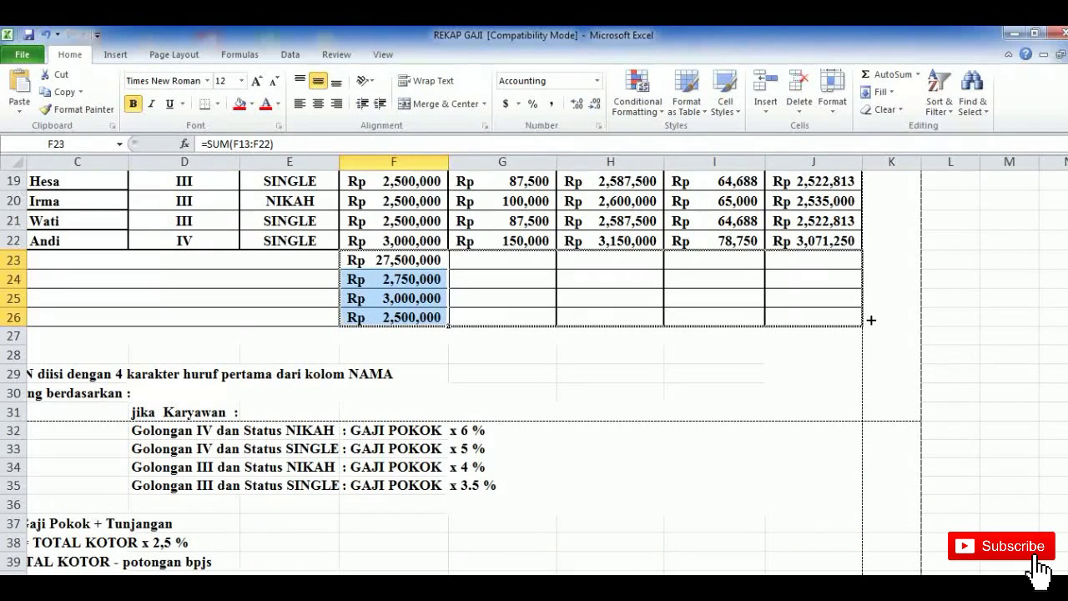
drag(870, 320, 447, 329)
key(Escape)
click(489, 355)
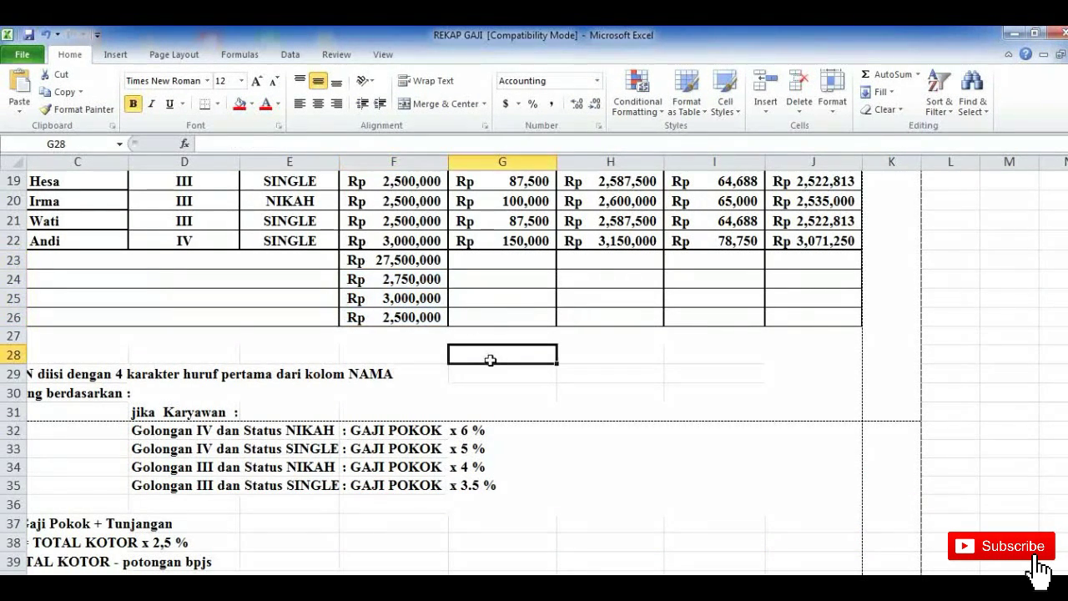
Step: Fill the four summary formulas in F23:F26 across through column J and widen column J to fit its total
drag(400, 260, 741, 335)
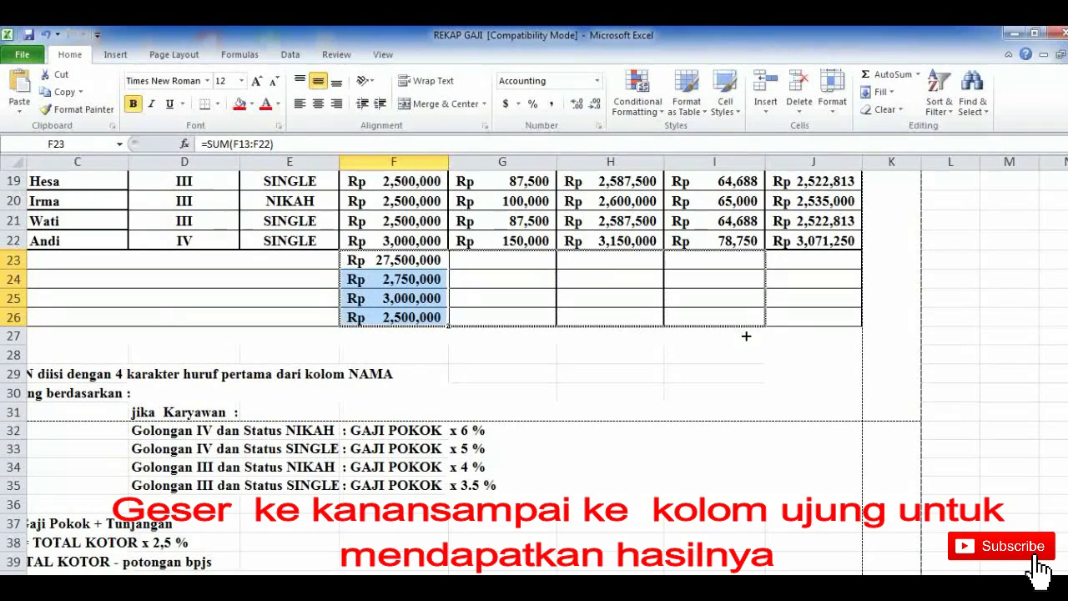
drag(840, 331, 824, 317)
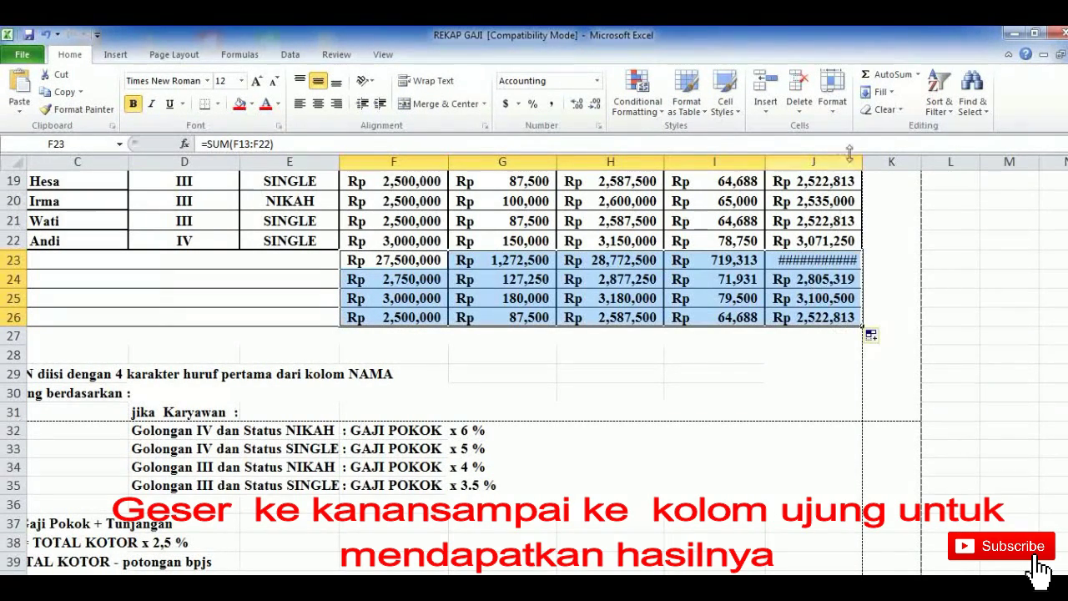
drag(864, 160, 869, 160)
Step: Inspect the filled formulas in J23 and J26 against the GAJI BERSIH amounts above them
click(822, 281)
click(814, 262)
scroll(843, 294, up, 2)
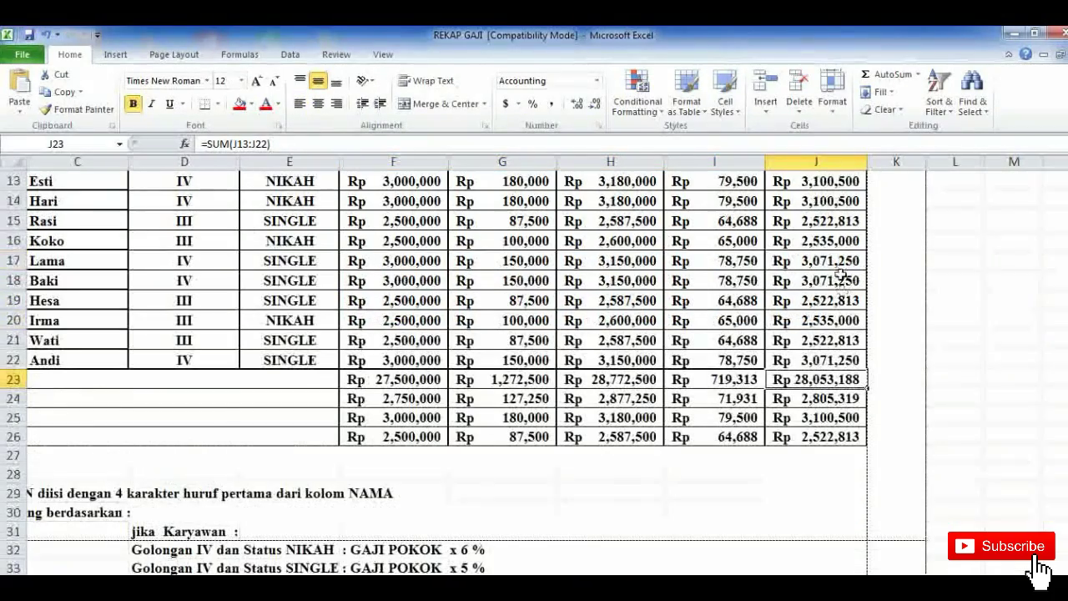
scroll(816, 414, down, 1)
click(822, 377)
scroll(781, 396, up, 3)
scroll(429, 434, down, 4)
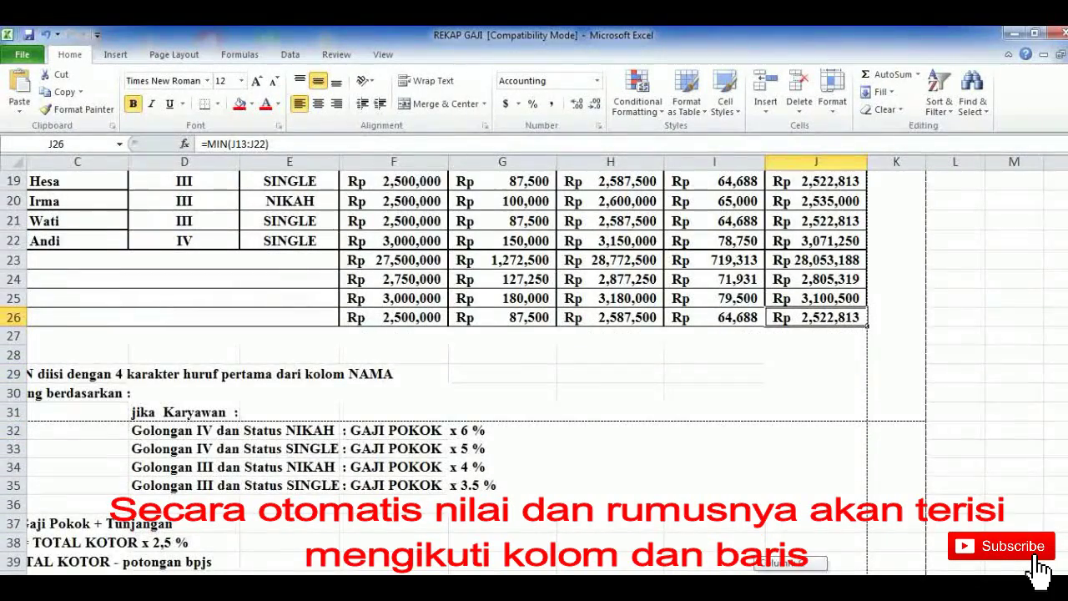
Step: Look over the completed payroll recap from the company heading down to the calculation rules below the table
scroll(340, 449, left, 3)
scroll(399, 368, up, 1)
scroll(399, 372, down, 1)
scroll(399, 377, up, 4)
scroll(399, 375, up, 2)
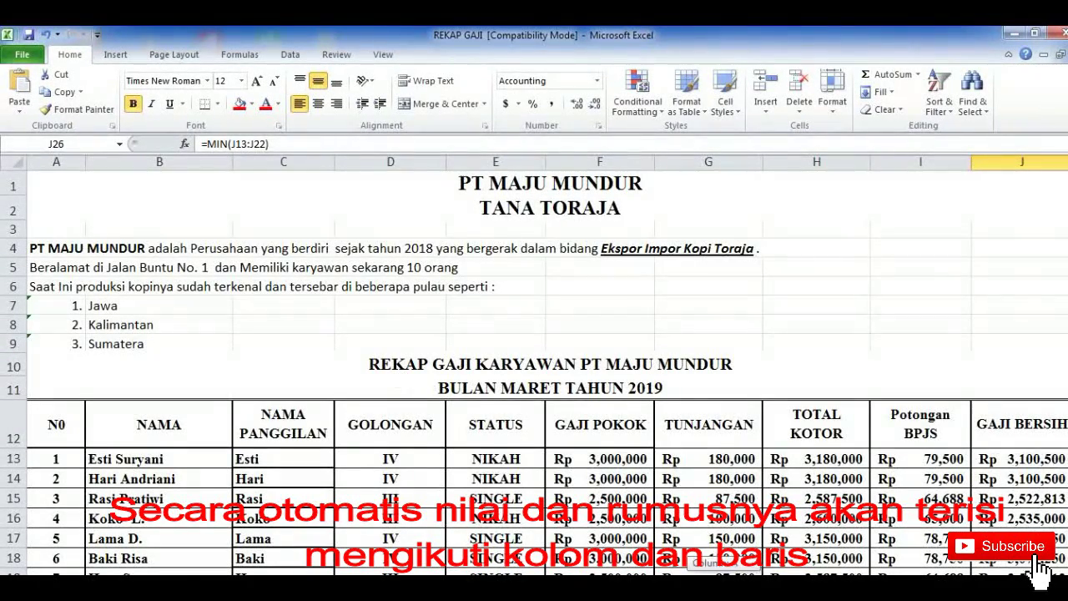
scroll(764, 500, right, 1)
scroll(764, 501, down, 2)
scroll(763, 498, down, 2)
scroll(762, 497, up, 1)
scroll(757, 495, down, 2)
scroll(756, 494, down, 1)
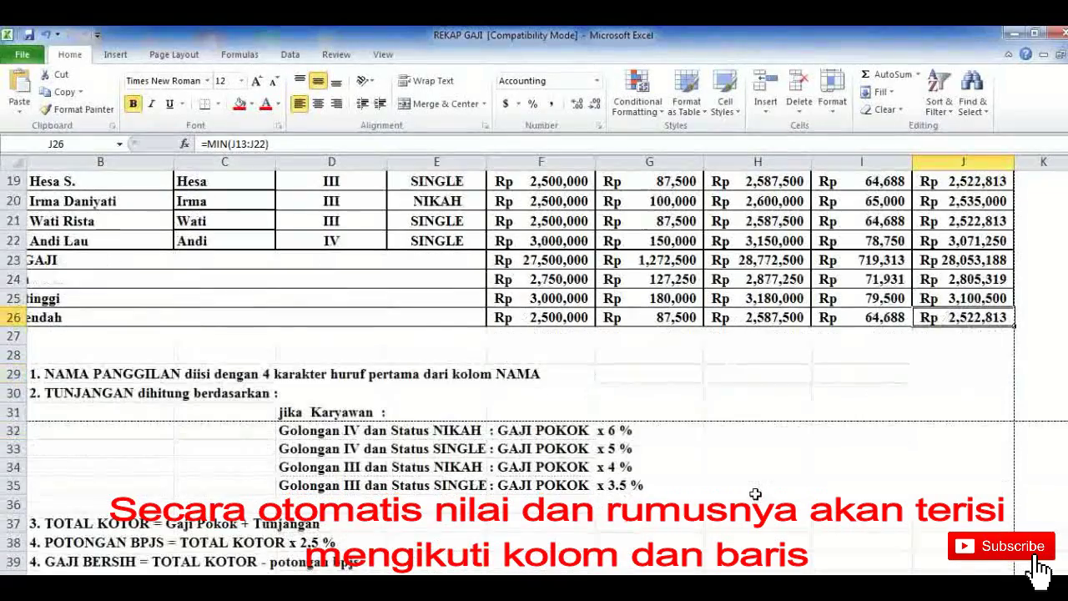
scroll(706, 467, down, 2)
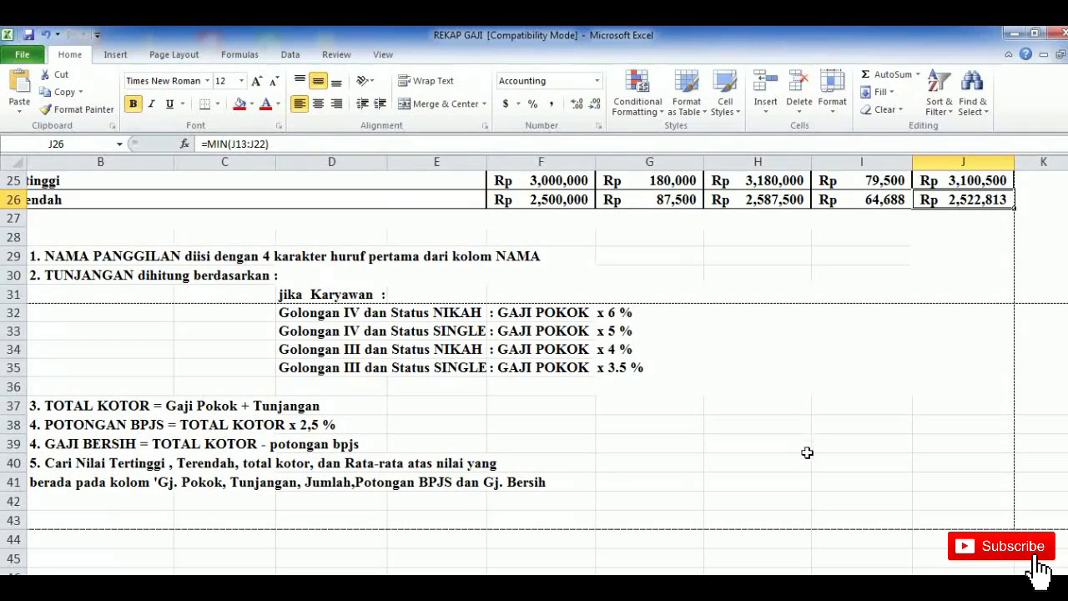
Step: Move the selection to the empty cell F38 and minimize the workbook window to show the desktop
click(558, 422)
scroll(546, 396, up, 4)
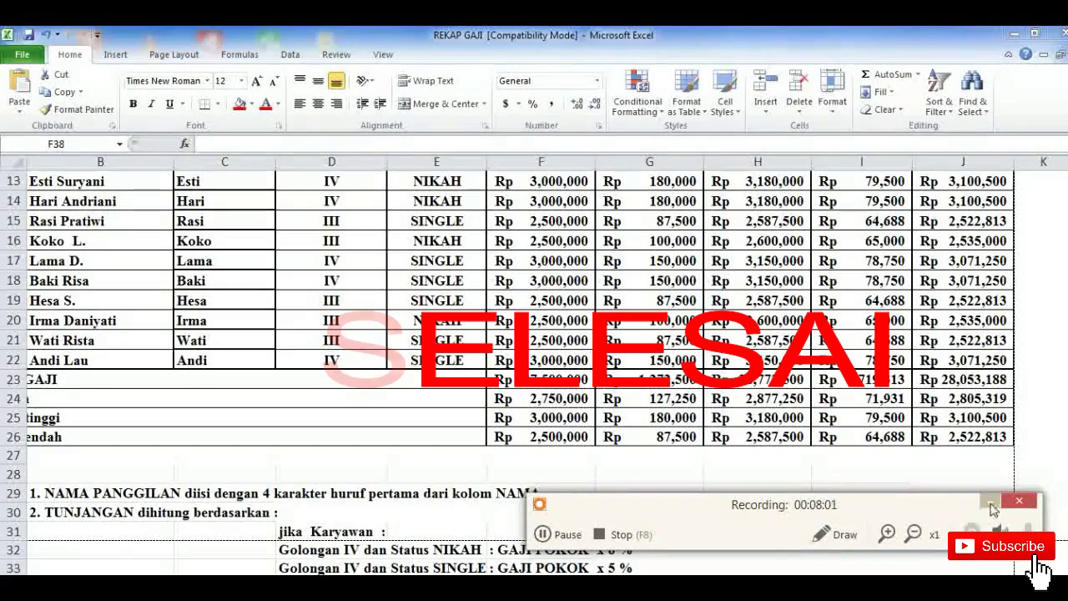
click(1011, 34)
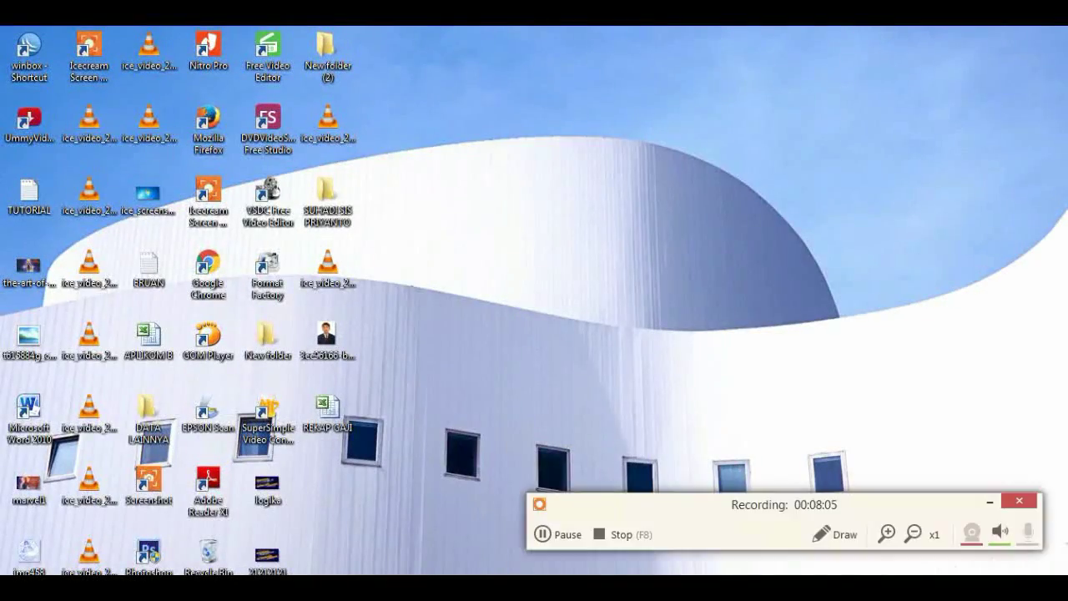